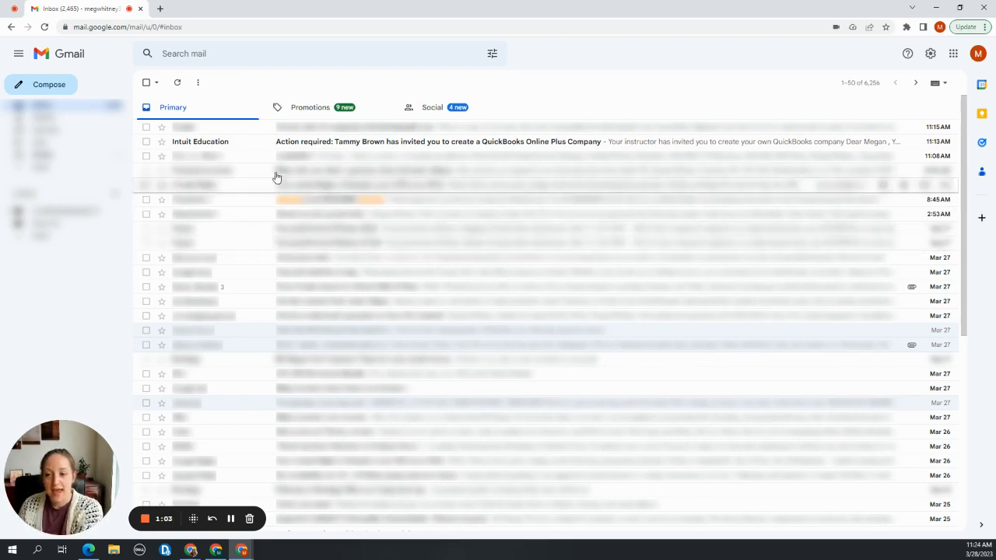
Open the Intuit Education invitation e-mail and read the instructor's instructions for creating the new QuickBooks company
{"action": "left_click", "coordinate": [347, 147]}
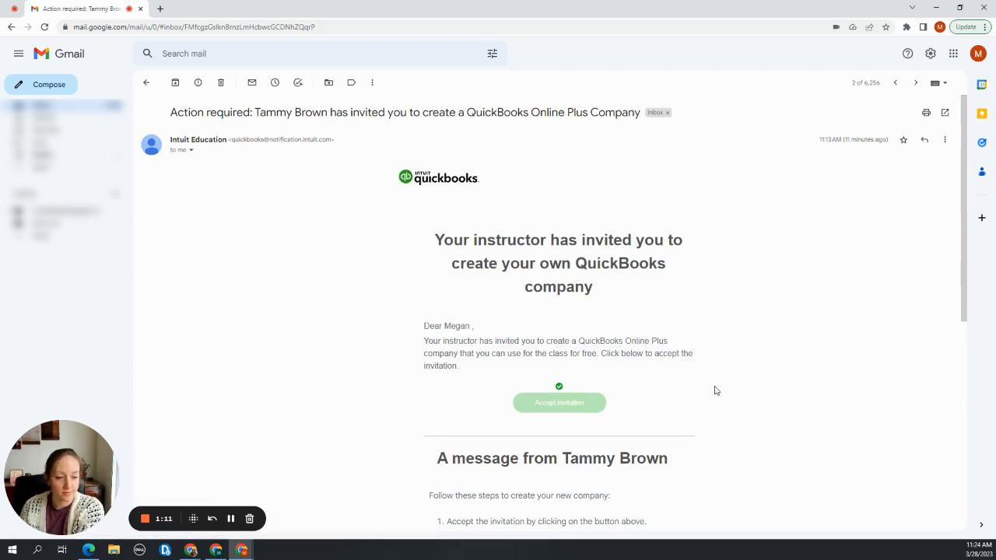
{"action": "scroll", "coordinate": [716, 391], "scroll_direction": "down", "scroll_amount": 3}
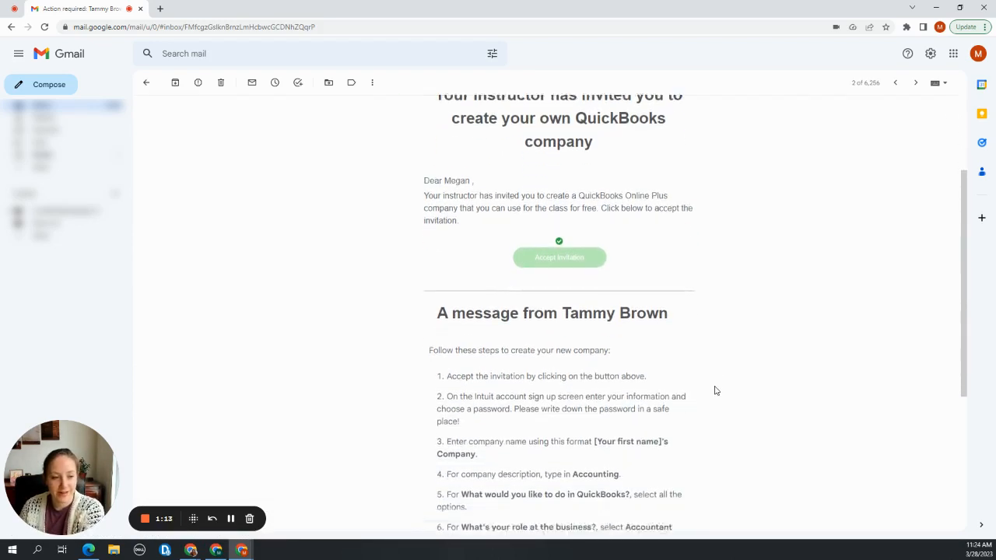
{"action": "scroll", "coordinate": [715, 390], "scroll_direction": "up", "scroll_amount": 1}
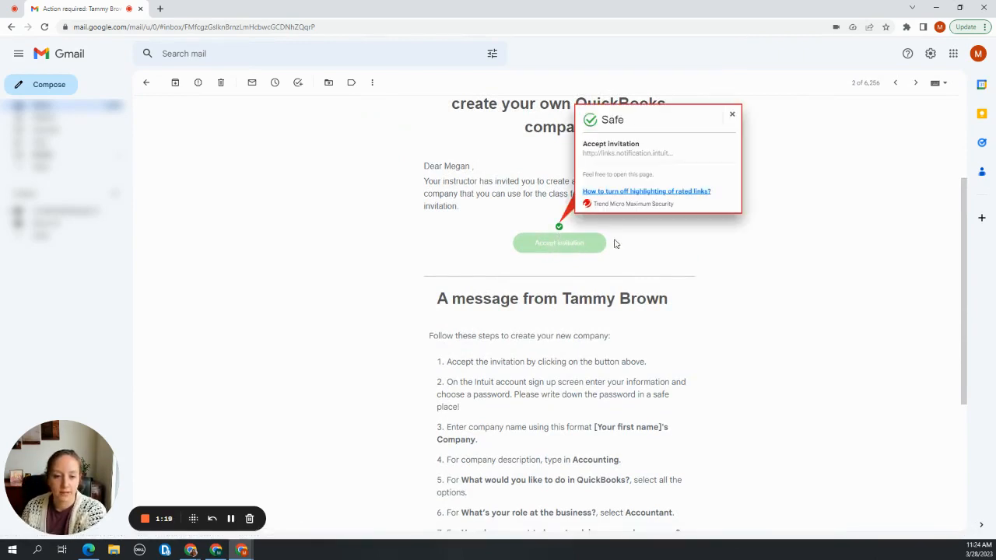
{"action": "scroll", "coordinate": [820, 299], "scroll_direction": "down", "scroll_amount": 3}
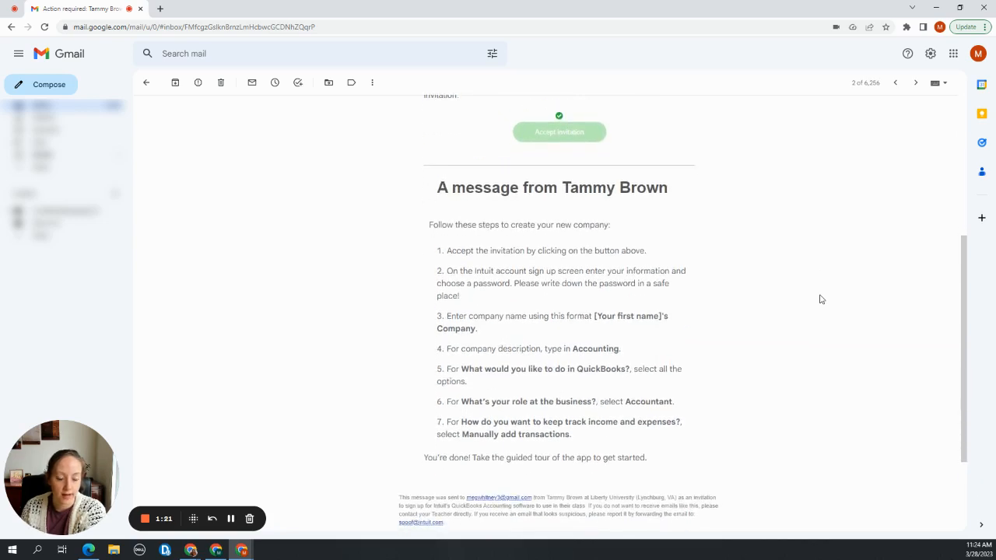
{"action": "scroll", "coordinate": [819, 299], "scroll_direction": "up", "scroll_amount": 2}
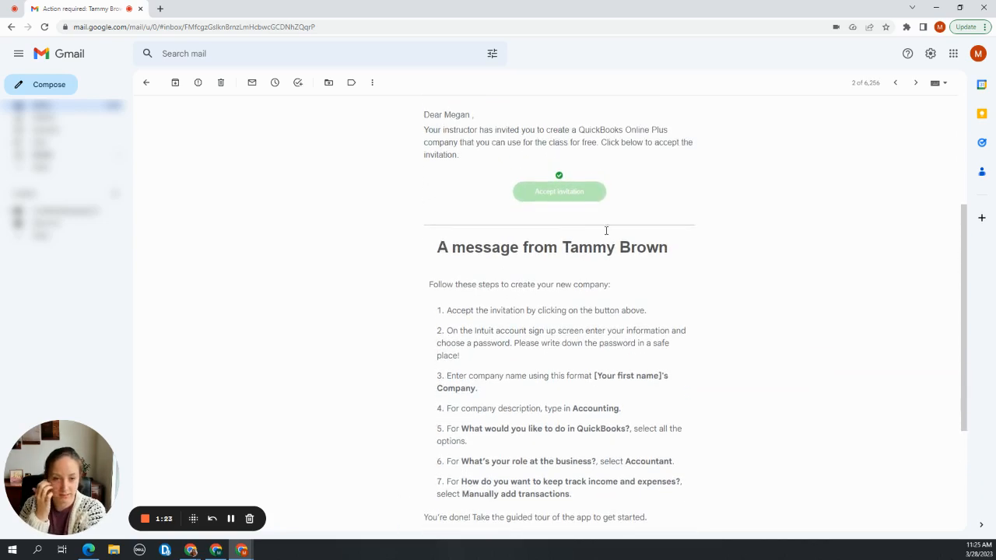
{"action": "scroll", "coordinate": [717, 274], "scroll_direction": "down", "scroll_amount": 1}
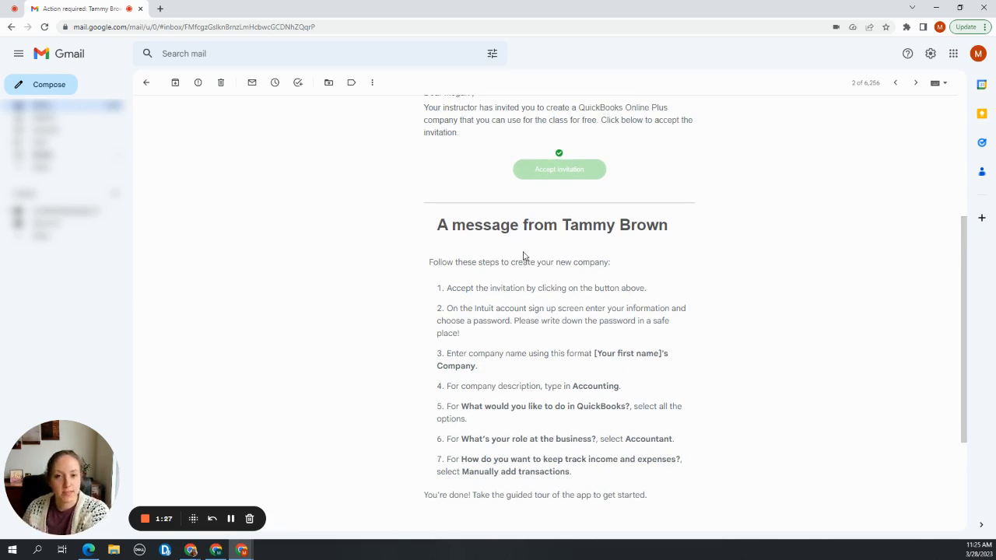
{"action": "scroll", "coordinate": [524, 257], "scroll_direction": "down", "scroll_amount": 2}
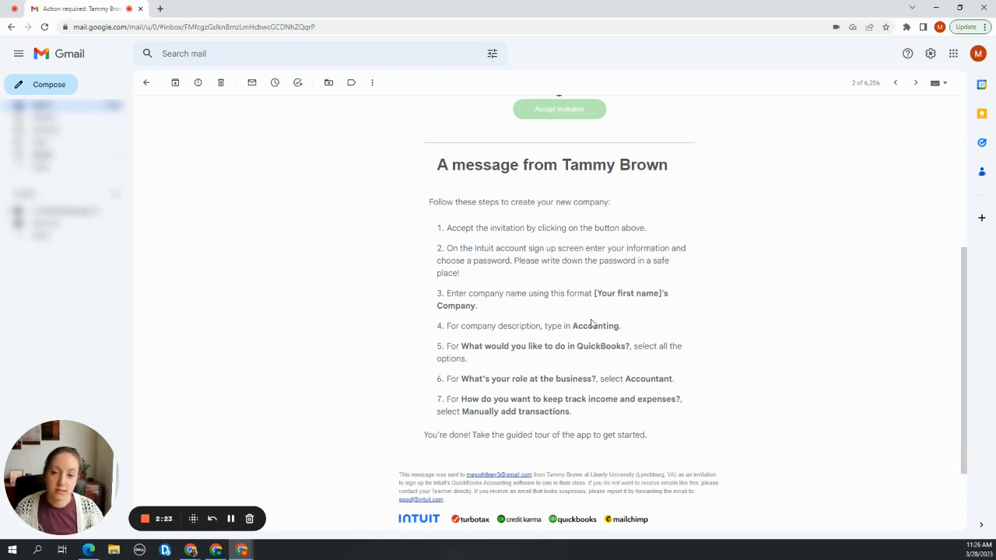
{"action": "scroll", "coordinate": [591, 323], "scroll_direction": "up", "scroll_amount": 2}
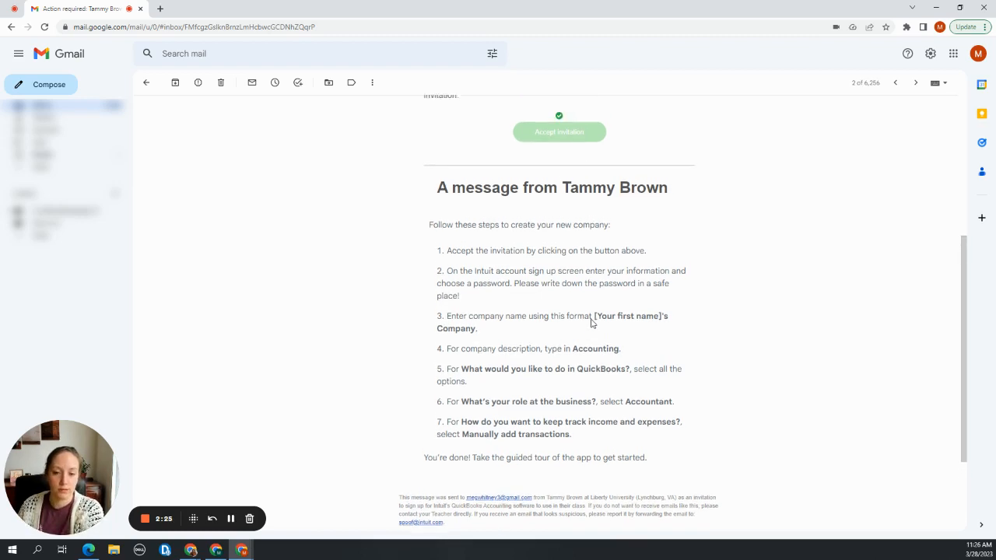
Accept the QuickBooks invitation from the e-mail and continue past the insecure-connection warning to the Intuit sign-up page
{"action": "left_click", "coordinate": [559, 207]}
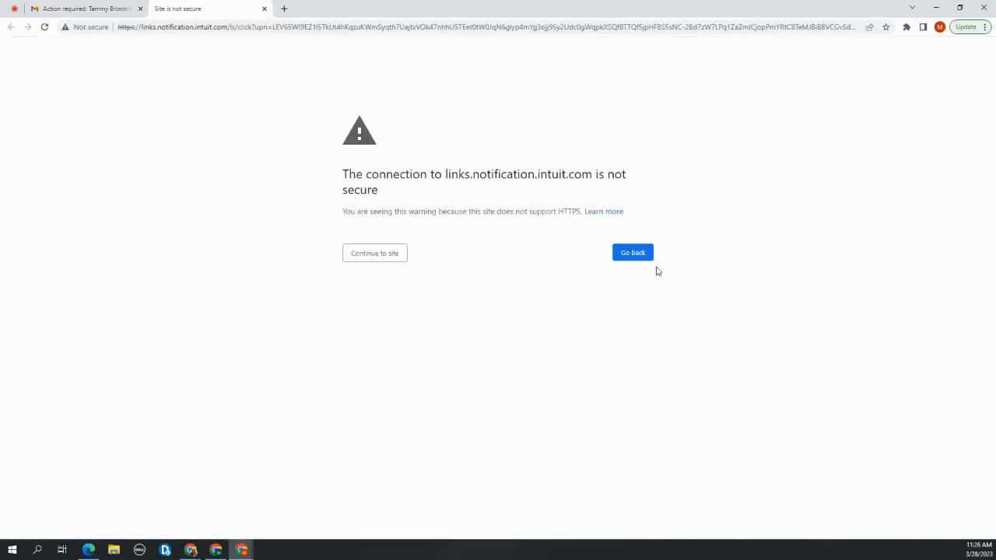
{"action": "left_click", "coordinate": [390, 257]}
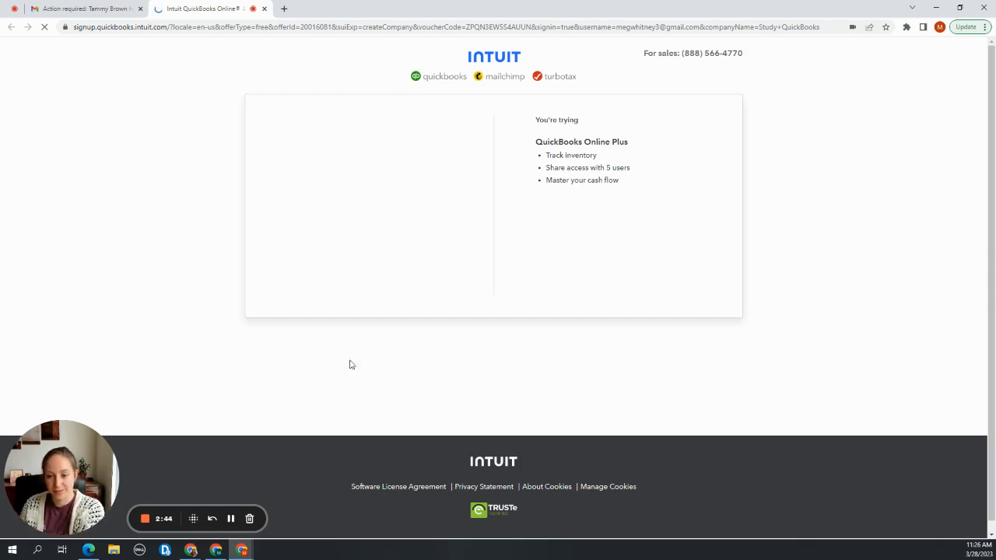
{"action": "left_click", "coordinate": [231, 519]}
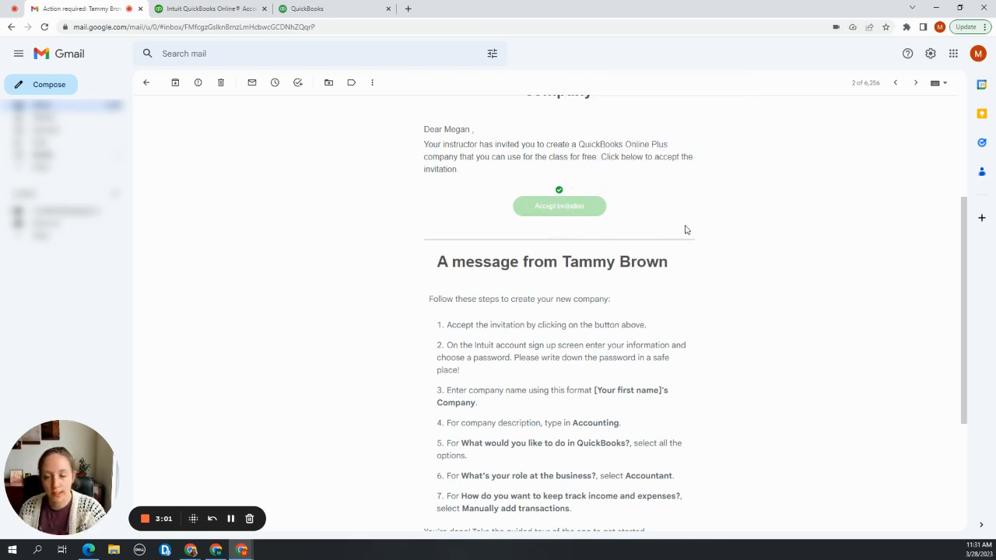
Switch to QuickBooks, select the Study QuickBooks company and proceed past the welcome page to the business name question
{"action": "right_click", "coordinate": [588, 208]}
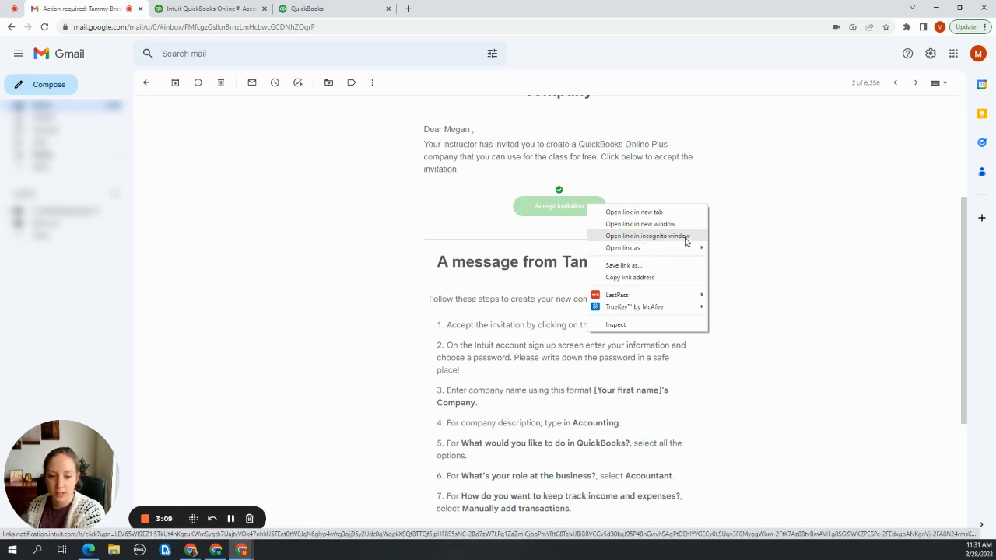
{"action": "left_click", "coordinate": [761, 242]}
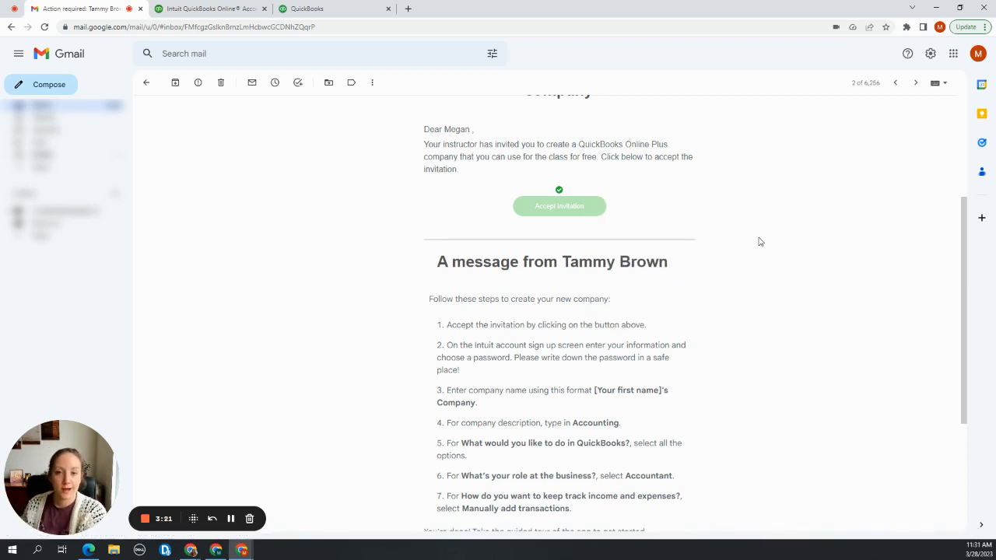
{"action": "left_click", "coordinate": [350, 7]}
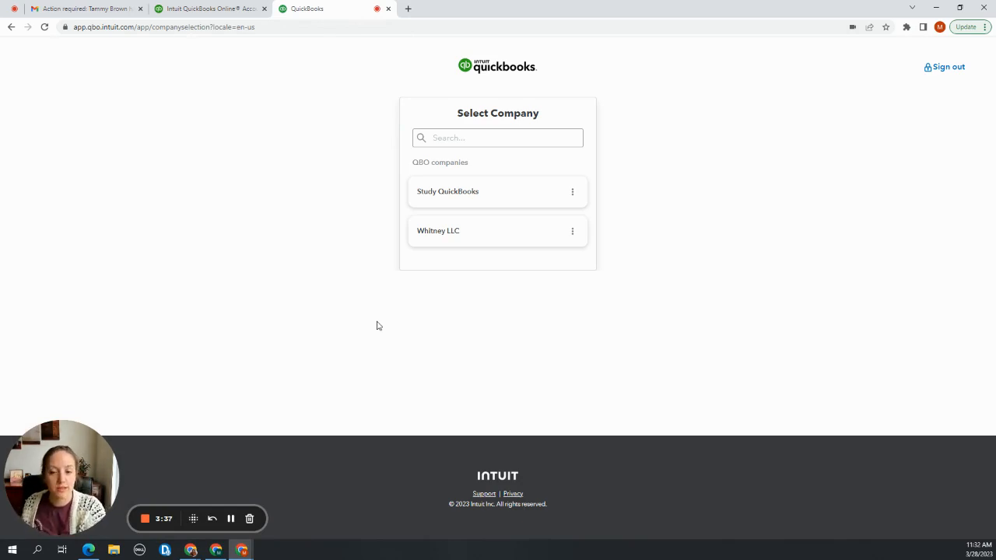
{"action": "left_click", "coordinate": [445, 199]}
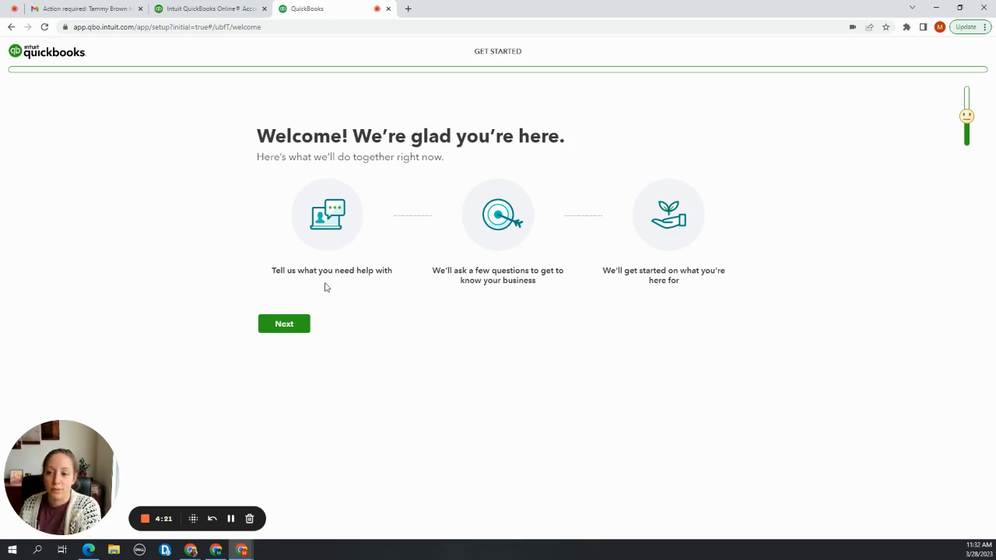
{"action": "left_click", "coordinate": [300, 327]}
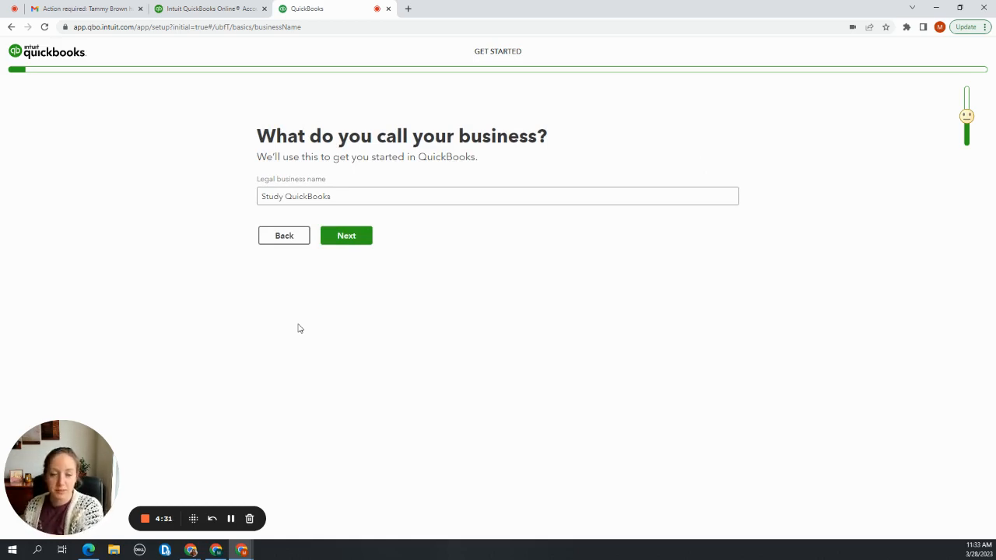
Check the invitation e-mail in Gmail for the required company name format
{"action": "left_click", "coordinate": [356, 205]}
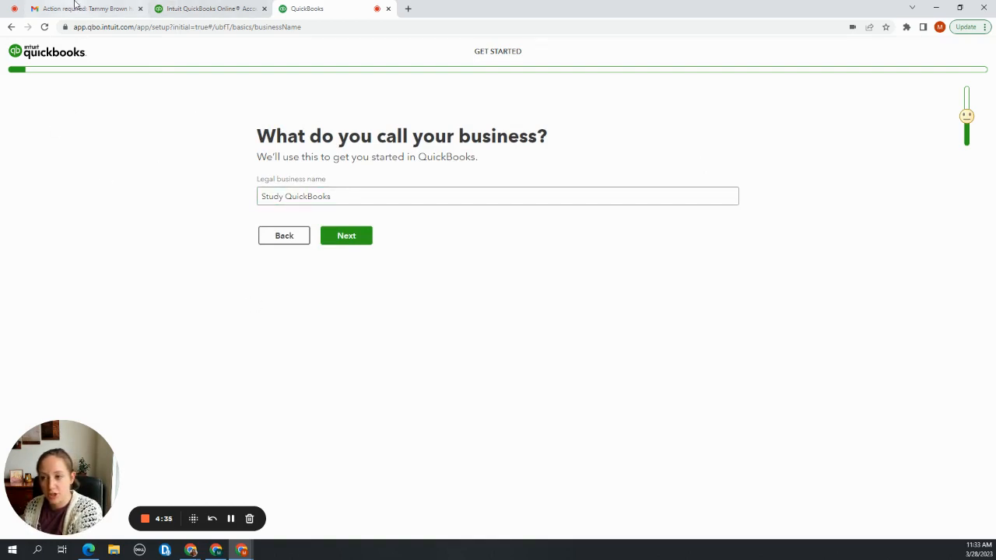
{"action": "left_click", "coordinate": [75, 7]}
{"action": "scroll", "coordinate": [348, 340], "scroll_direction": "down", "scroll_amount": 2}
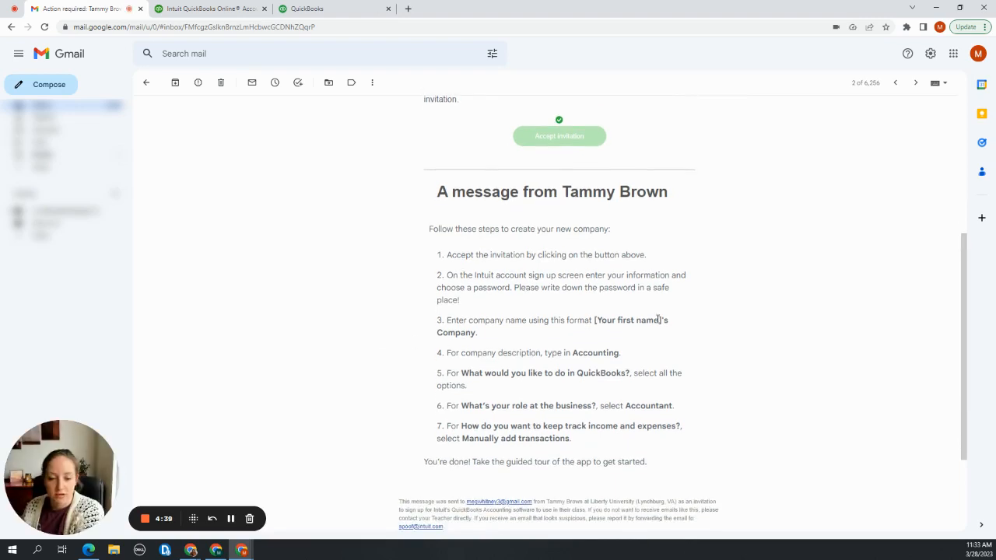
Back in QuickBooks, replace the legal business name with the account holder's first name followed by "'s Company" and submit it
{"action": "left_click", "coordinate": [317, 7]}
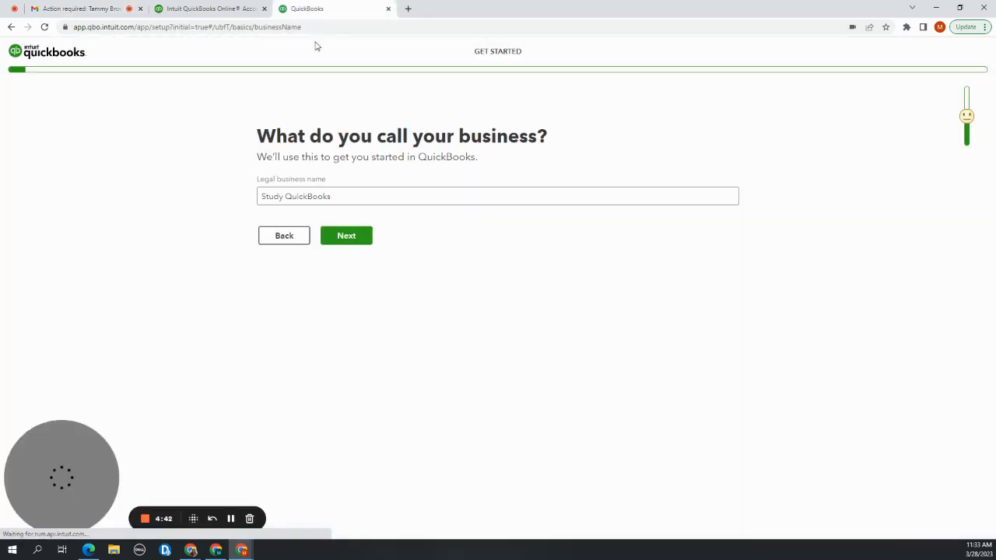
{"action": "left_click_drag", "start_coordinate": [332, 194], "coordinate": [250, 195]}
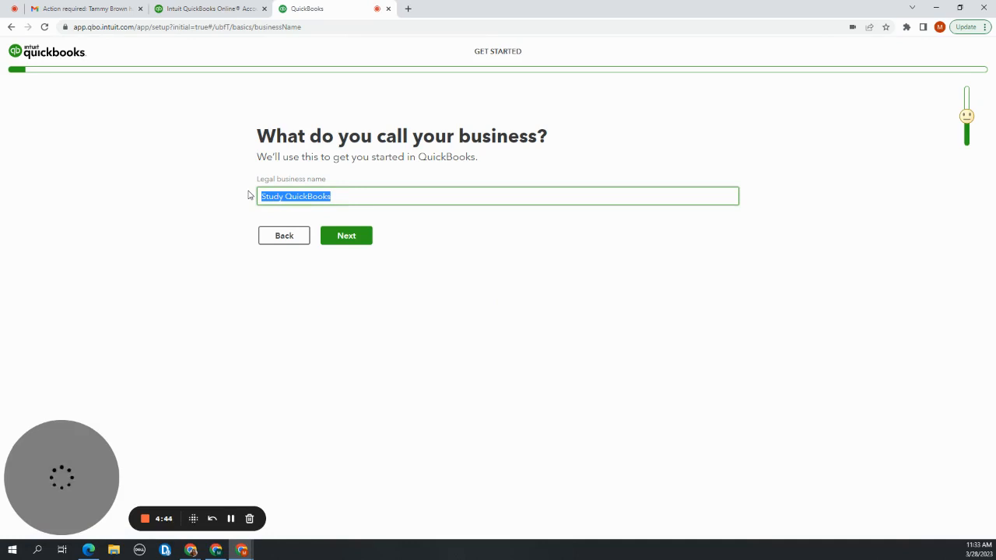
{"action": "type", "text": "Megna"}
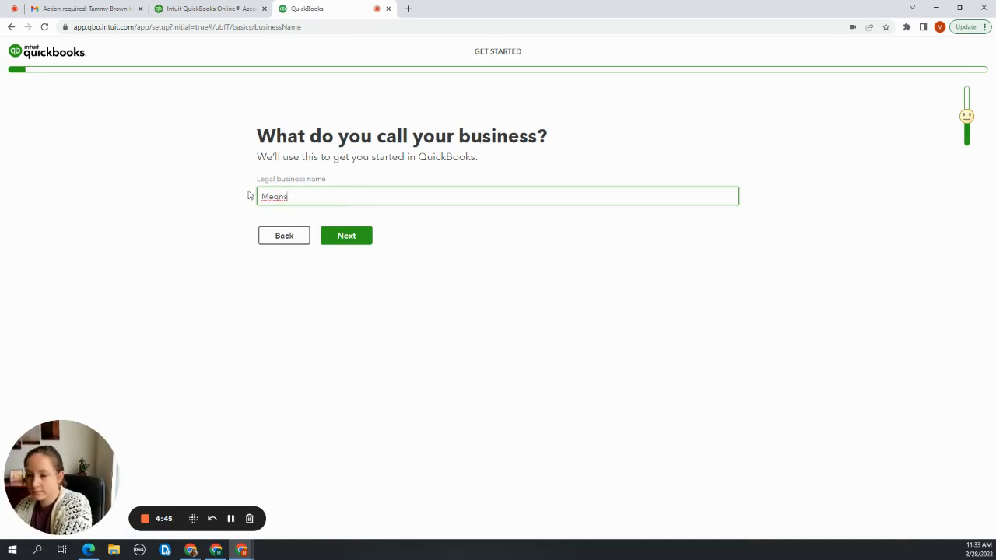
{"action": "key", "text": "BackSpace"}
{"action": "key", "text": "BackSpace"}
{"action": "key", "text": "BackSpace"}
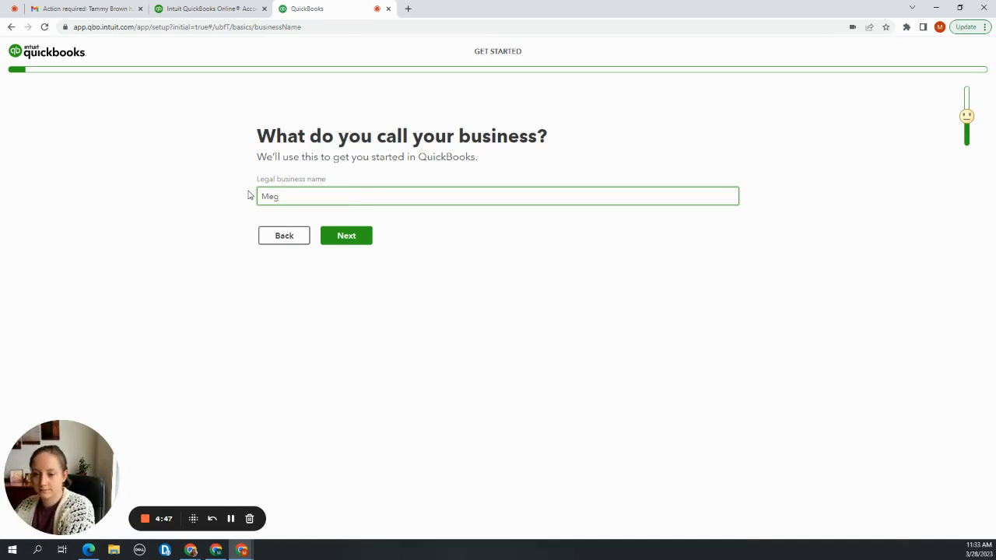
{"action": "type", "text": "an's Company"}
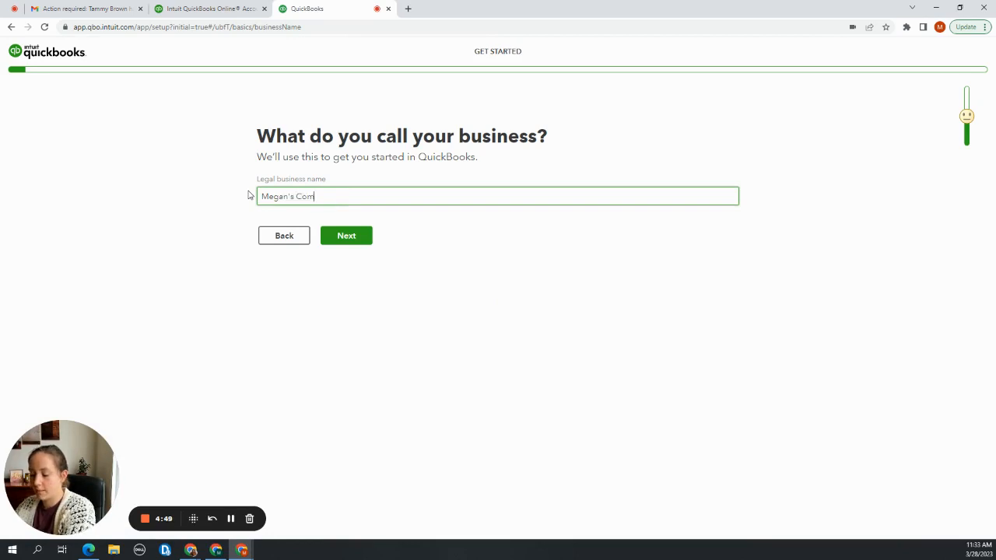
{"action": "left_click", "coordinate": [331, 294]}
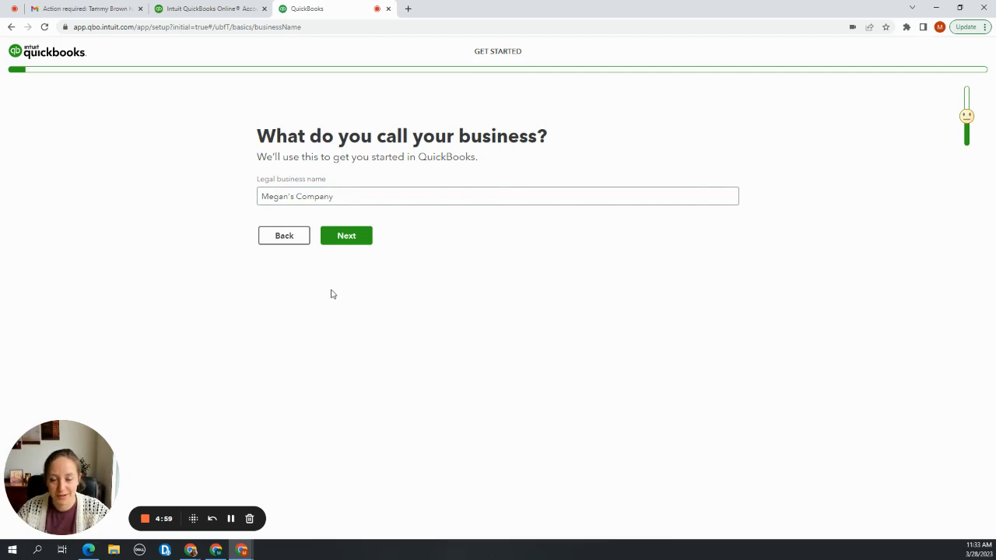
{"action": "left_click", "coordinate": [336, 237]}
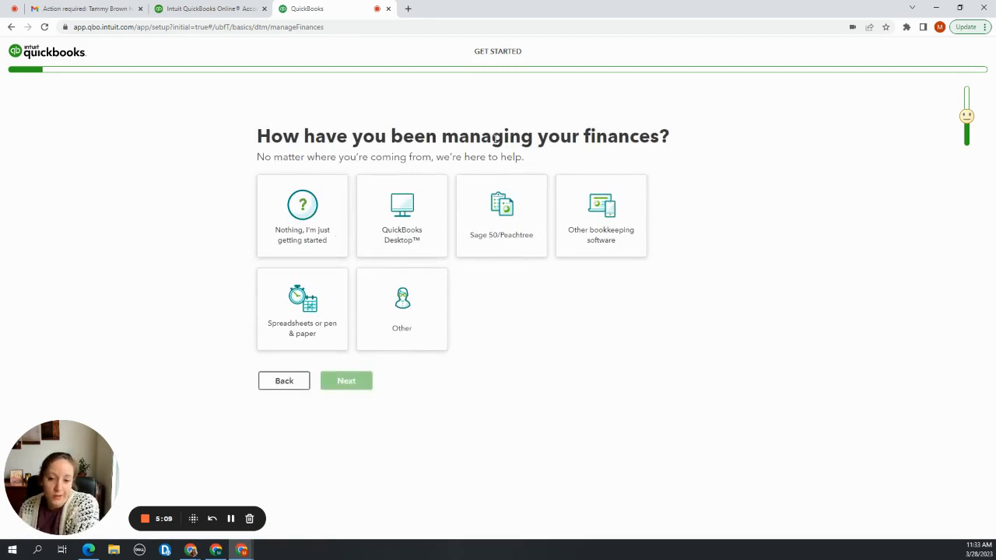
Answer the finance management question with "Nothing, I'm just getting started" and describe the business's work as "Consulting"
{"action": "left_click", "coordinate": [318, 249]}
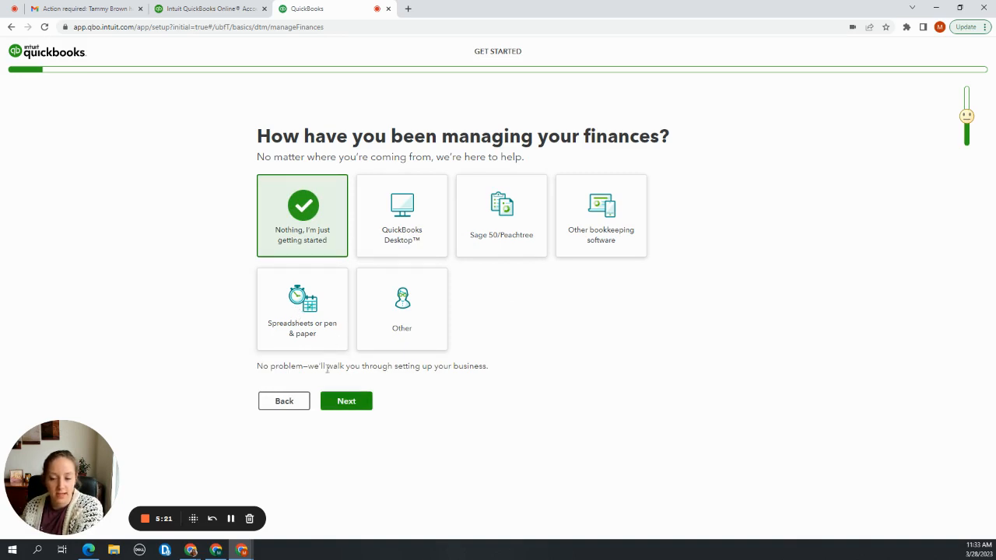
{"action": "left_click", "coordinate": [354, 403]}
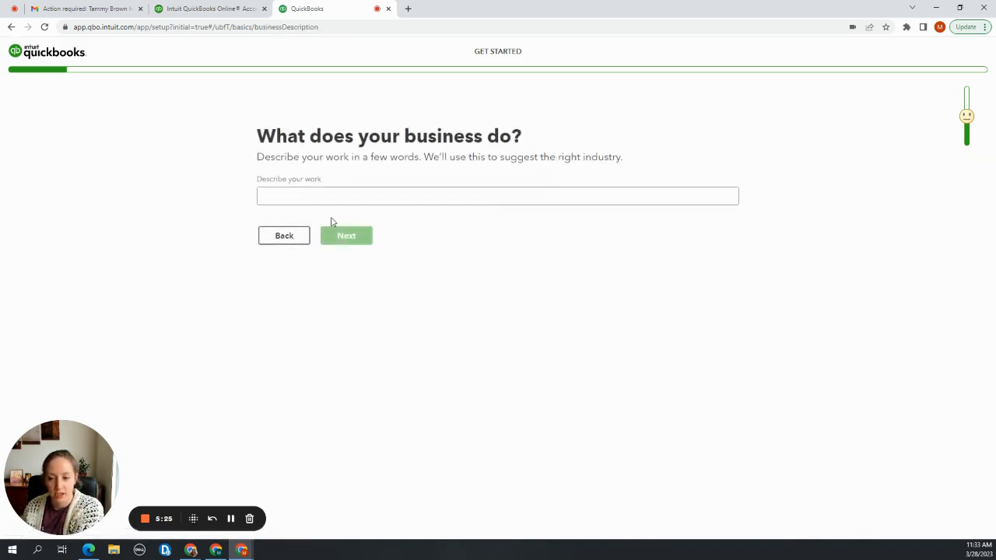
{"action": "left_click", "coordinate": [325, 199]}
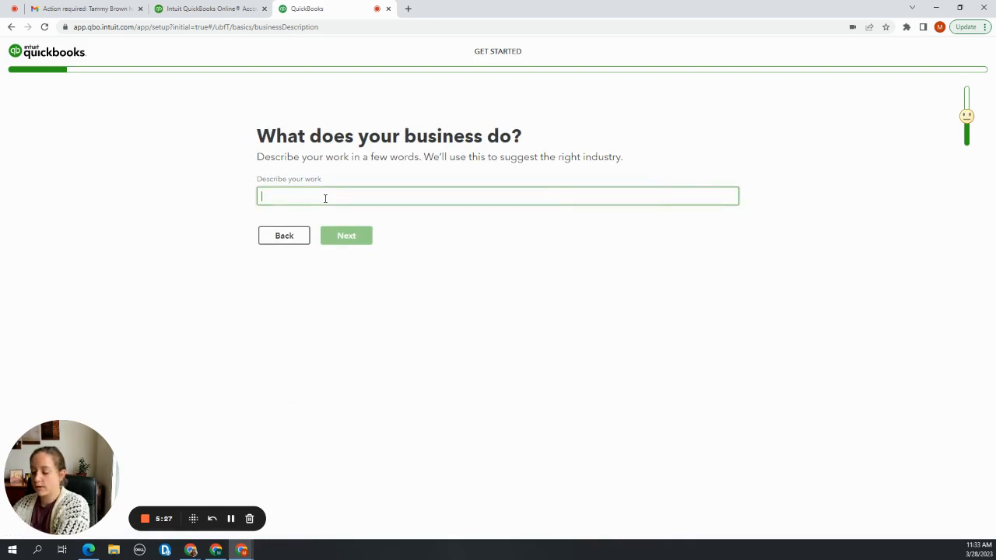
{"action": "type", "text": "Consulting"}
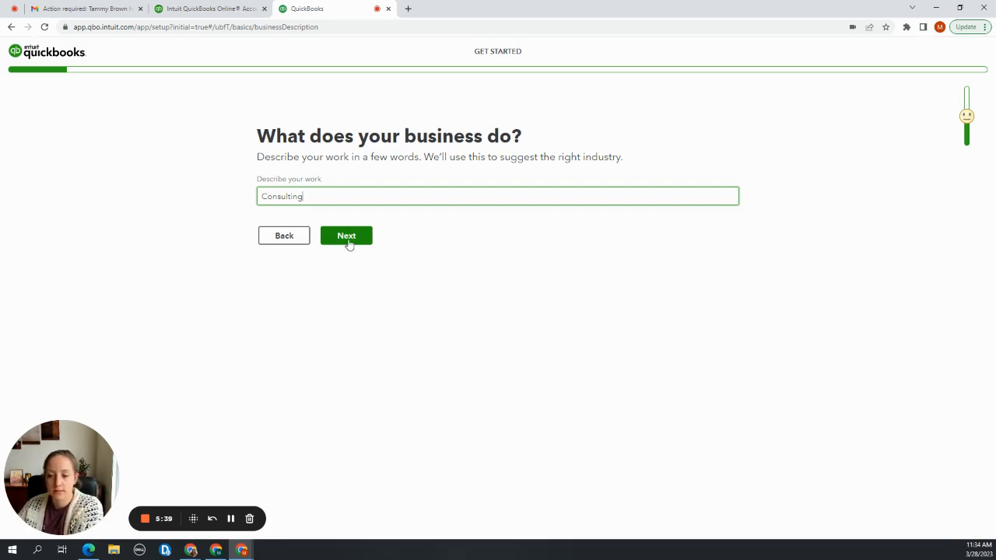
{"action": "left_click", "coordinate": [348, 240]}
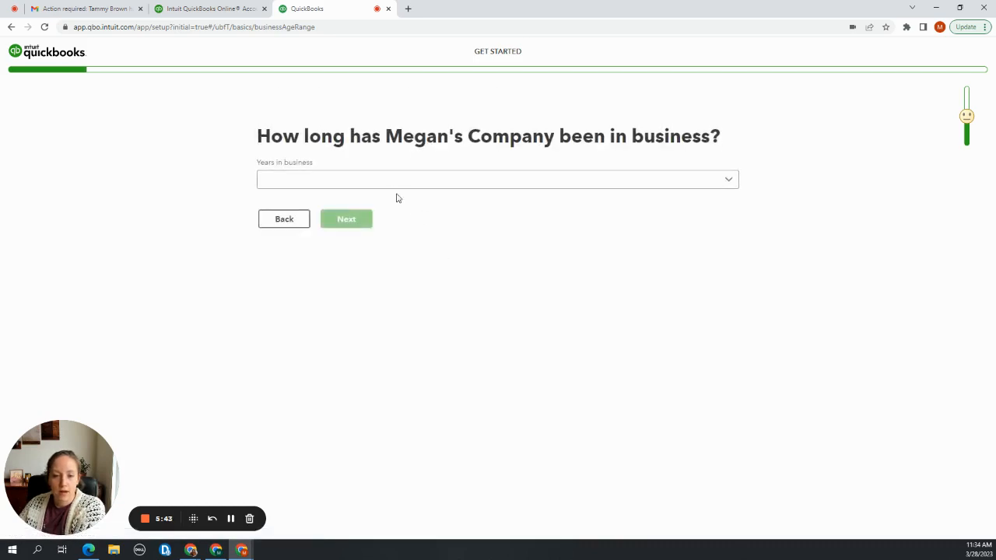
Set the years in business to "Under a year" and continue to the business type question
{"action": "left_click", "coordinate": [392, 188]}
{"action": "left_click", "coordinate": [383, 204]}
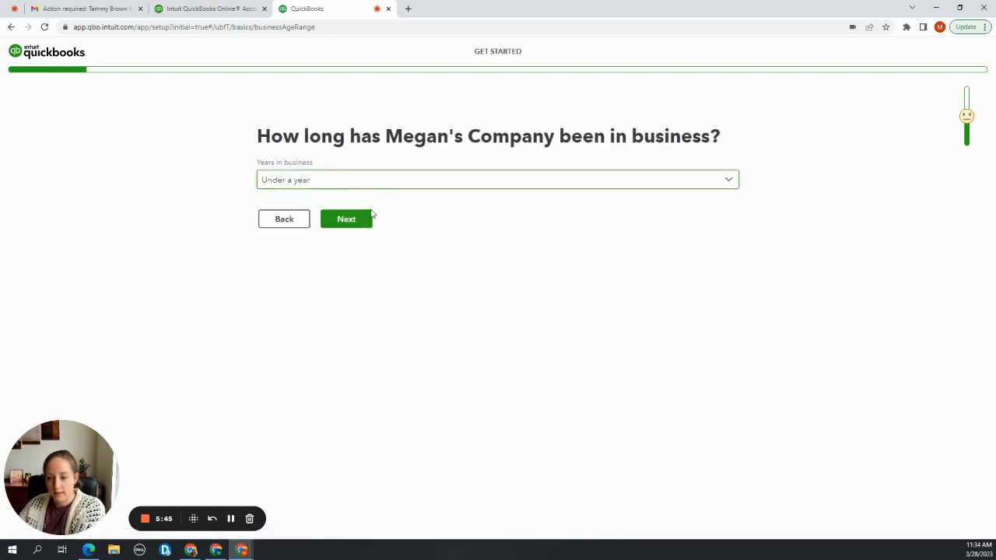
{"action": "left_click", "coordinate": [347, 220]}
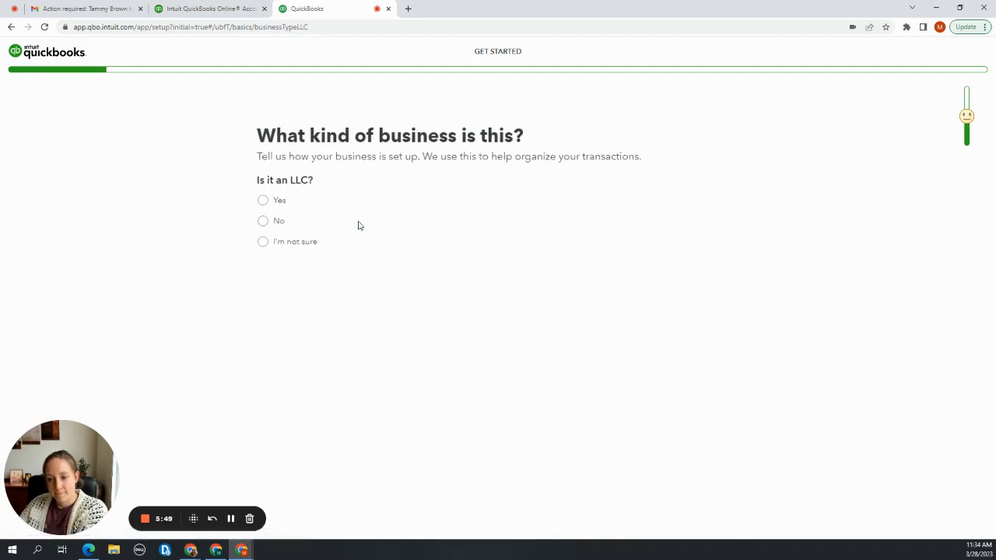
Mark the business as an LLC, choose Sole proprietor as its tax setup and continue to the industry question
{"action": "left_click", "coordinate": [262, 201]}
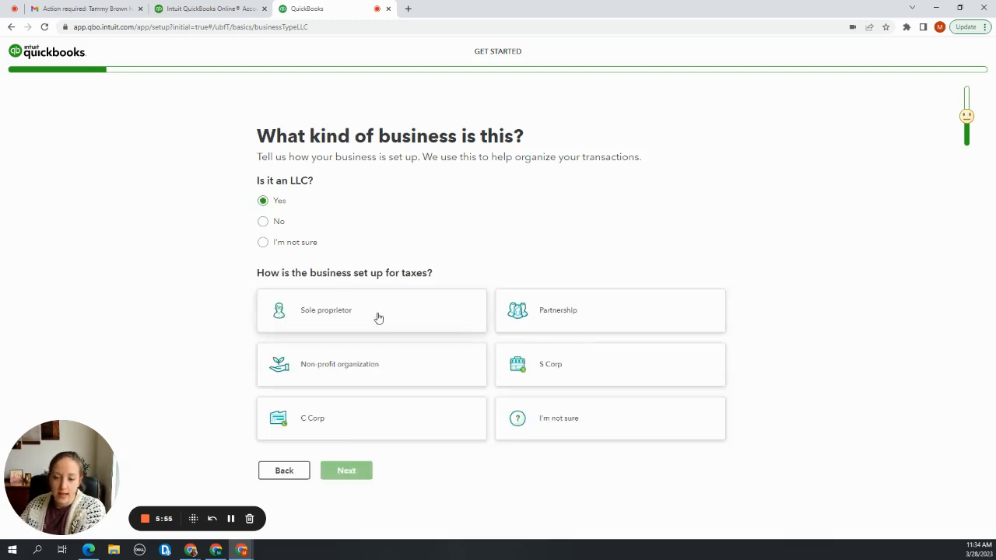
{"action": "left_click", "coordinate": [379, 316]}
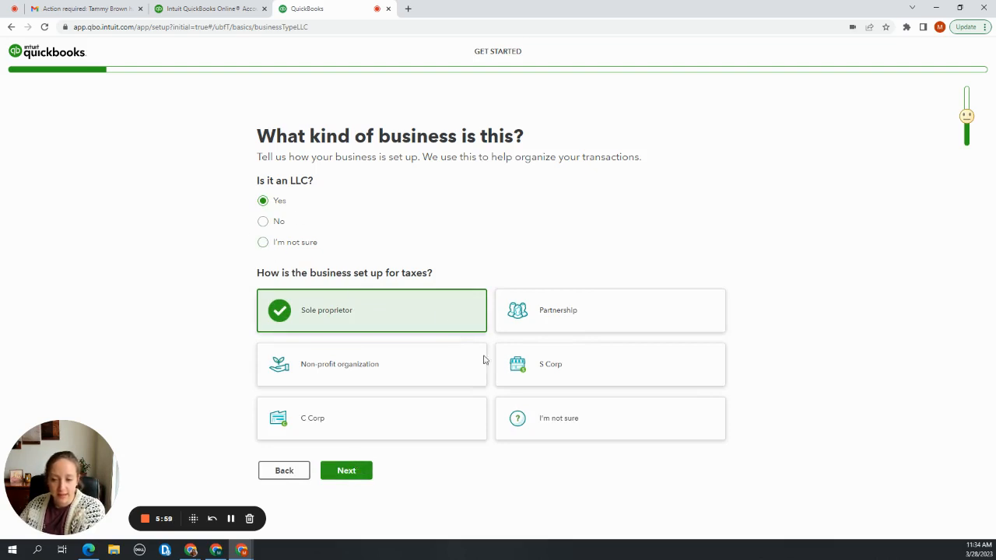
{"action": "left_click", "coordinate": [346, 470]}
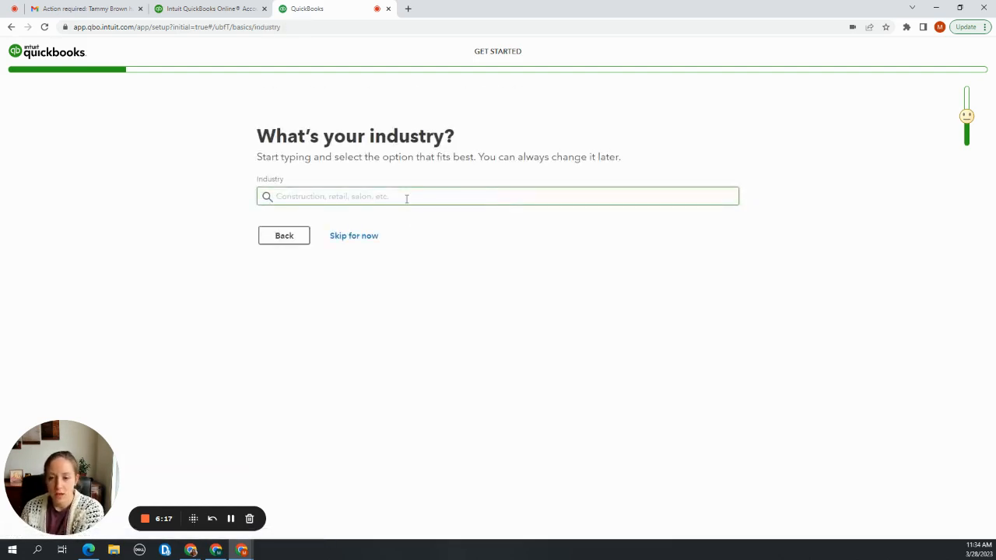
Set the company's industry to "Consulting" and continue to the main role question
{"action": "left_click", "coordinate": [406, 198]}
{"action": "type", "text": "Consu"}
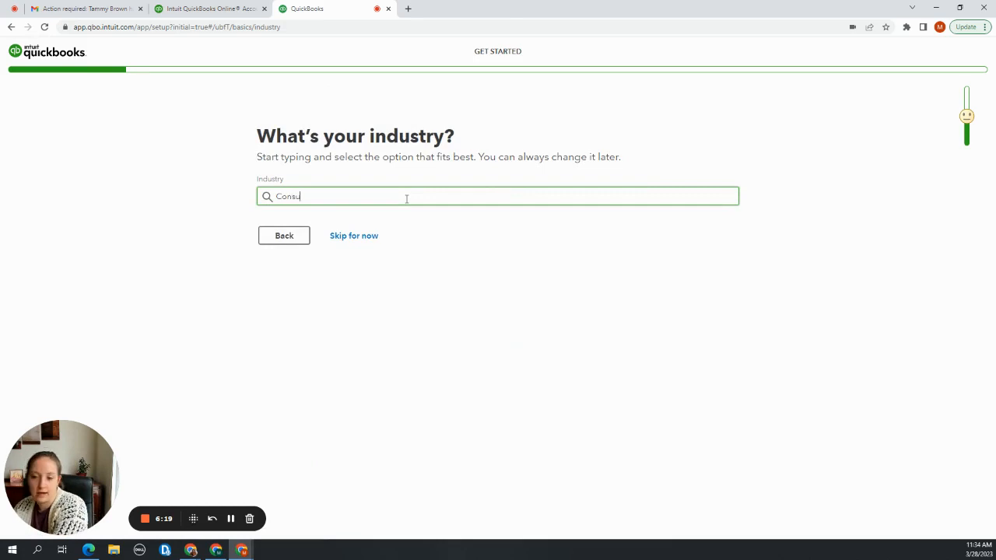
{"action": "type", "text": "lting"}
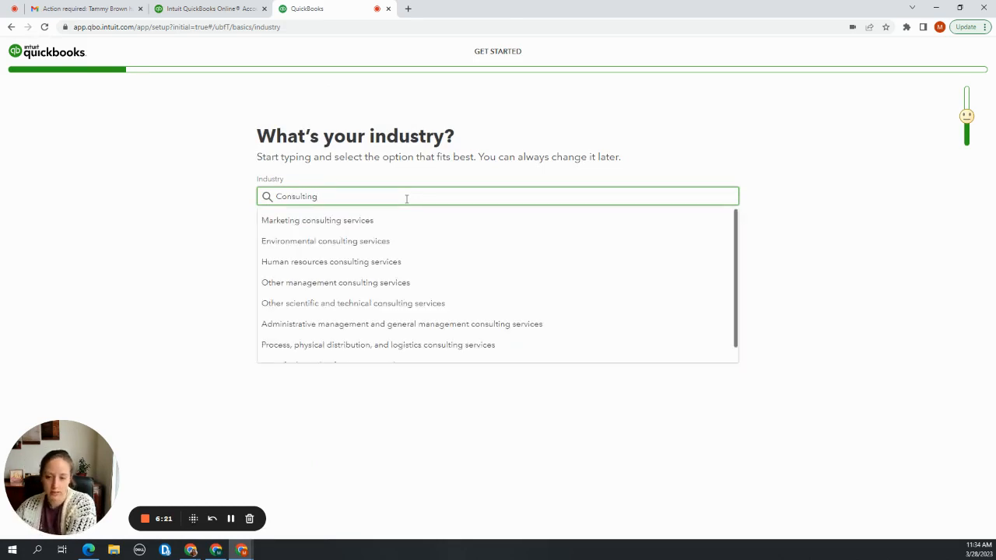
{"action": "scroll", "coordinate": [411, 280], "scroll_direction": "down", "scroll_amount": 1}
{"action": "scroll", "coordinate": [410, 282], "scroll_direction": "up", "scroll_amount": 1}
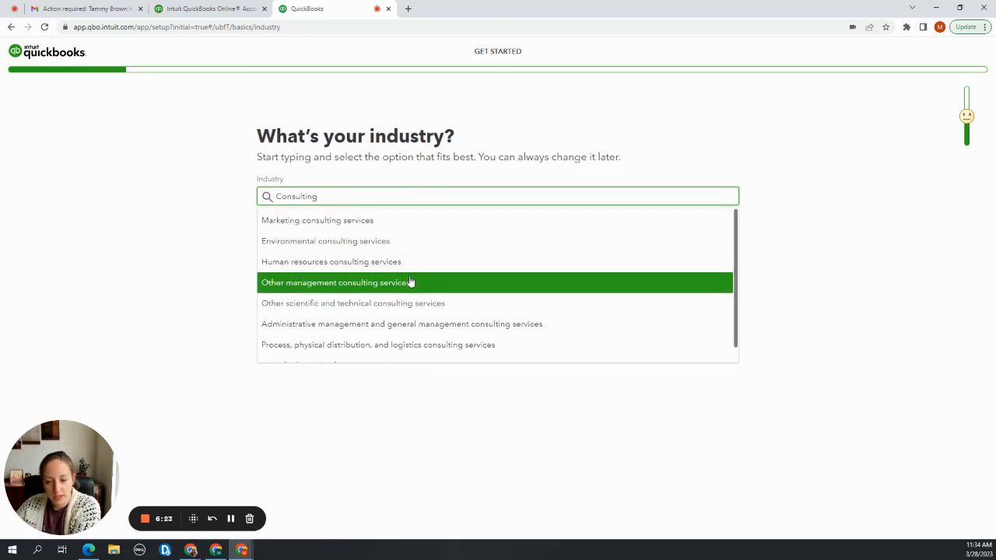
{"action": "scroll", "coordinate": [408, 283], "scroll_direction": "down", "scroll_amount": 1}
{"action": "left_click", "coordinate": [390, 360]}
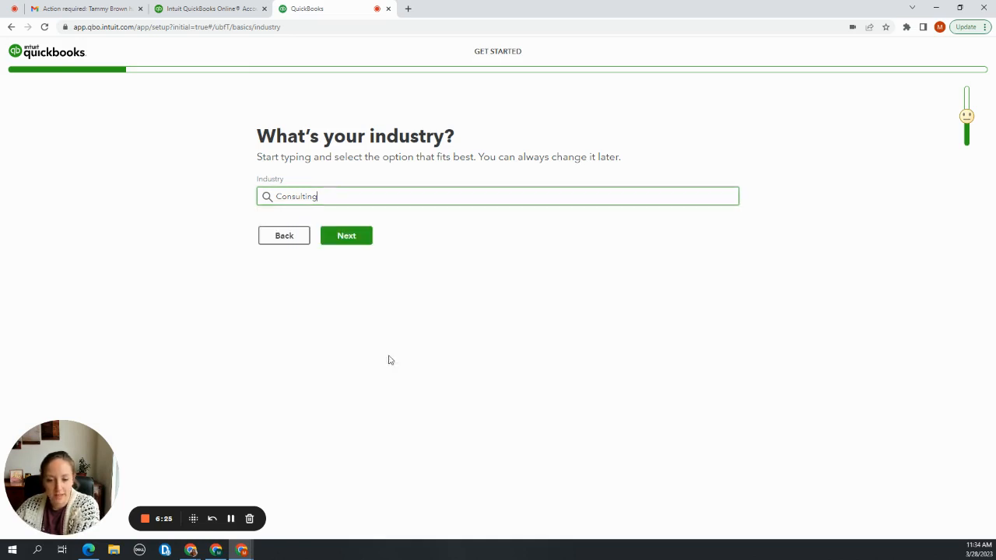
{"action": "left_click", "coordinate": [347, 236]}
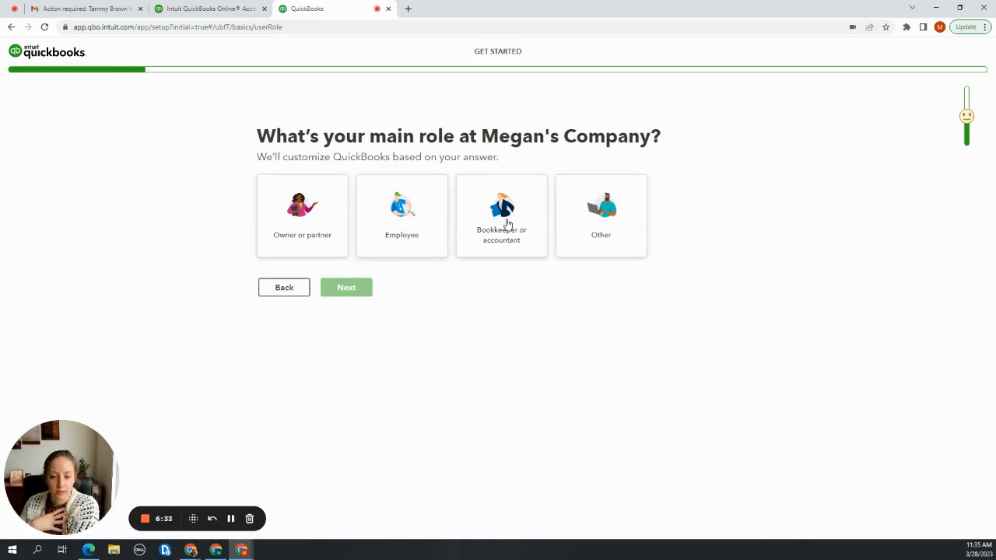
Switch to the invitation e-mail in Gmail and check the instructor's instructions on the company description and the role at the business
{"action": "left_click", "coordinate": [93, 6]}
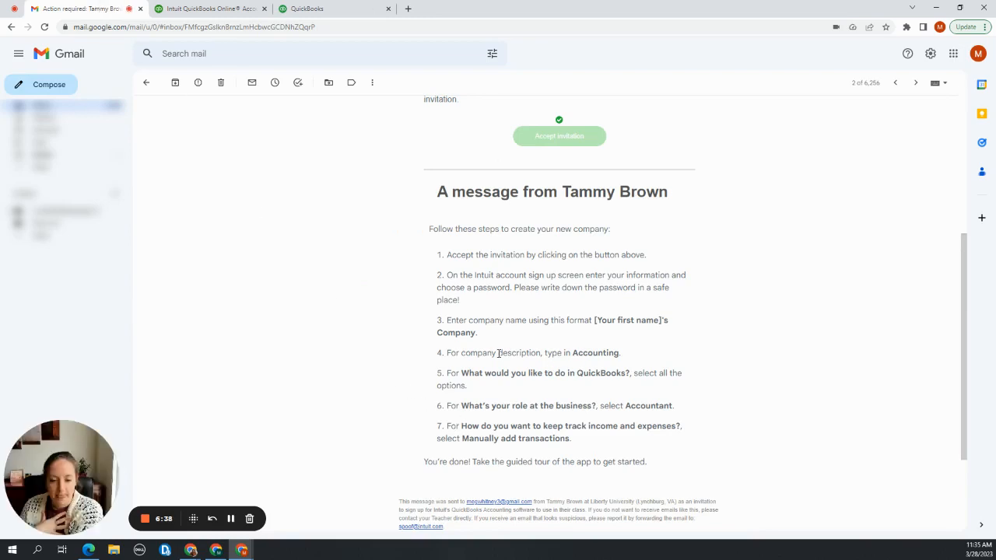
{"action": "left_click_drag", "start_coordinate": [498, 354], "coordinate": [621, 358]}
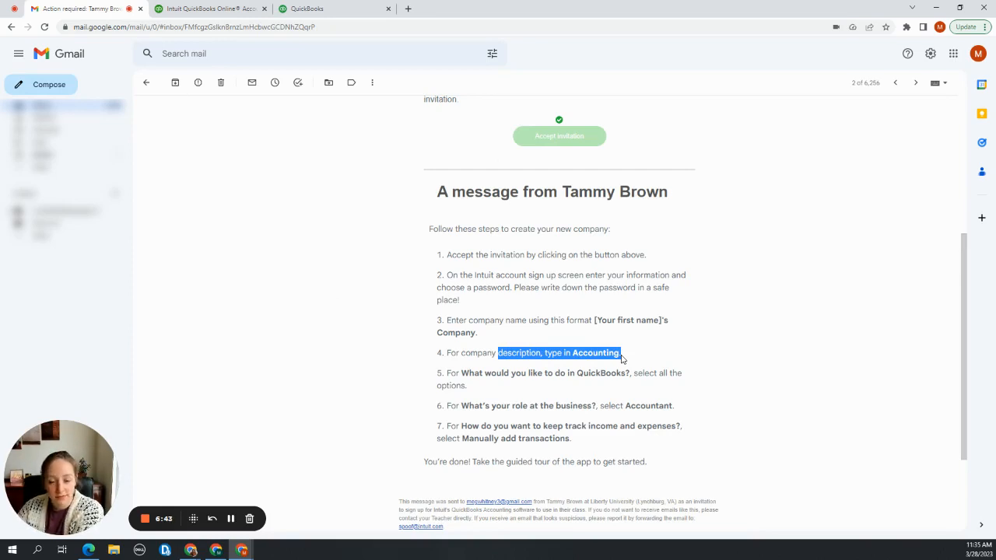
{"action": "left_click", "coordinate": [621, 357]}
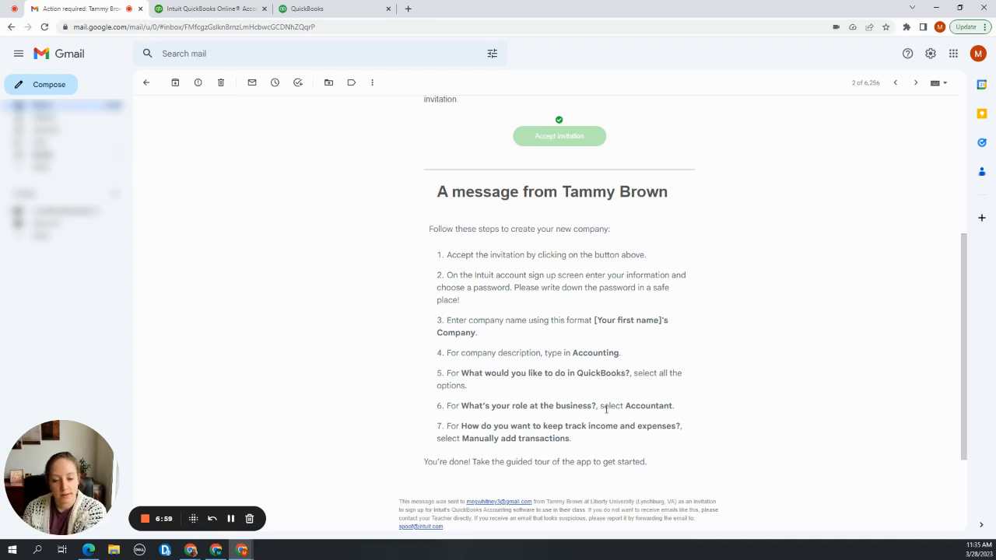
Back in QuickBooks, choose "Bookkeeper or accountant" as the main role and answer No to the main source of income question
{"action": "left_click", "coordinate": [303, 8]}
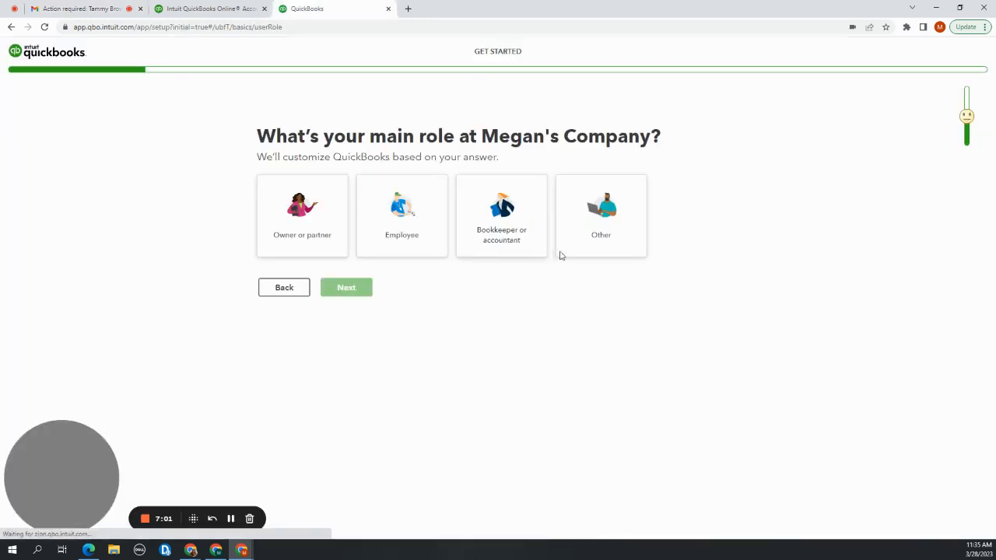
{"action": "left_click", "coordinate": [474, 229]}
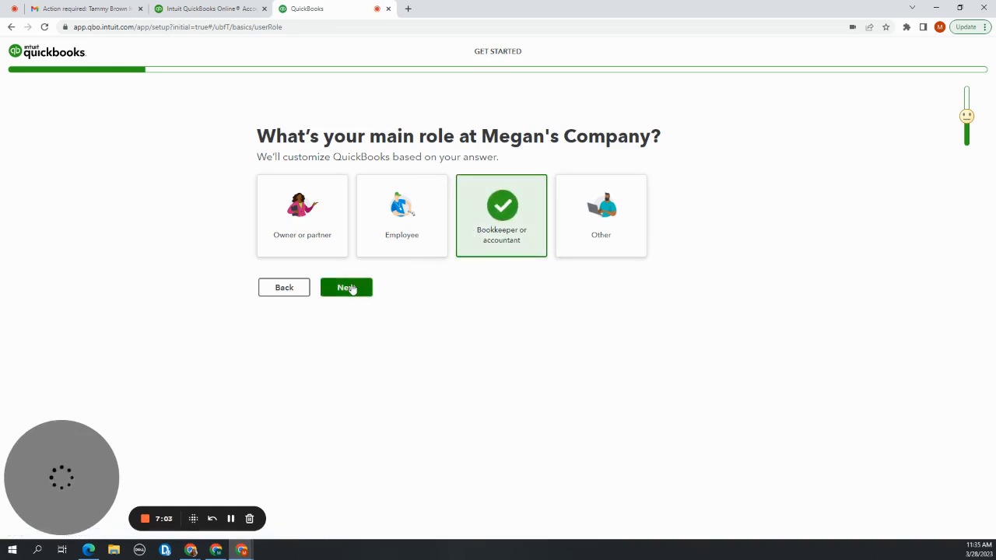
{"action": "left_click", "coordinate": [347, 288]}
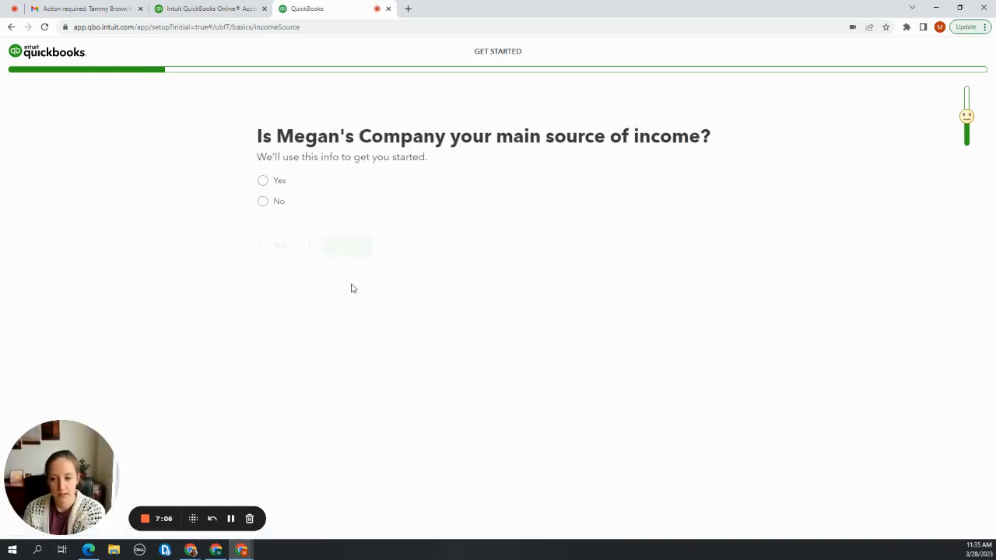
{"action": "left_click", "coordinate": [263, 204]}
{"action": "left_click", "coordinate": [345, 246]}
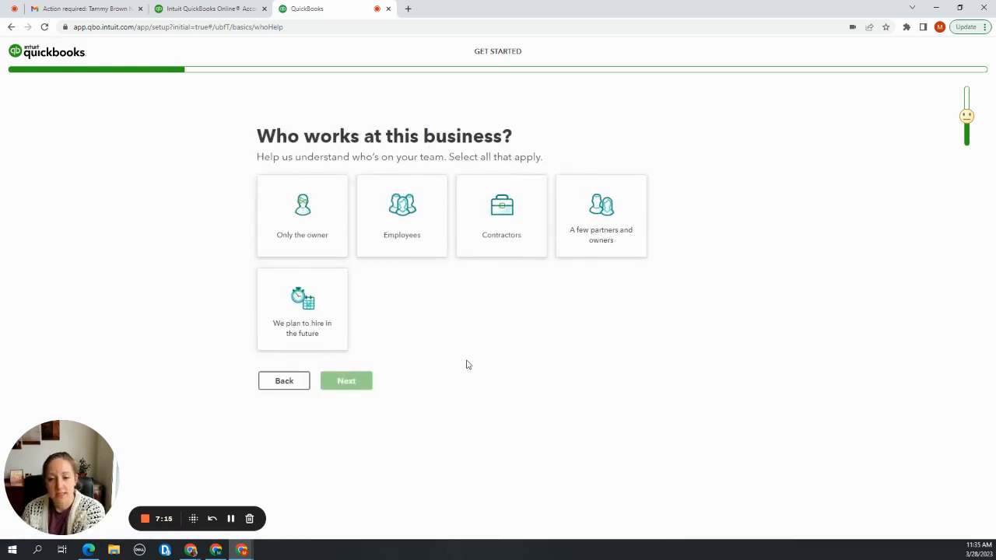
Mark Employees as working at the business, set the number of employees to 1 and continue
{"action": "left_click", "coordinate": [413, 226]}
{"action": "left_click", "coordinate": [413, 417]}
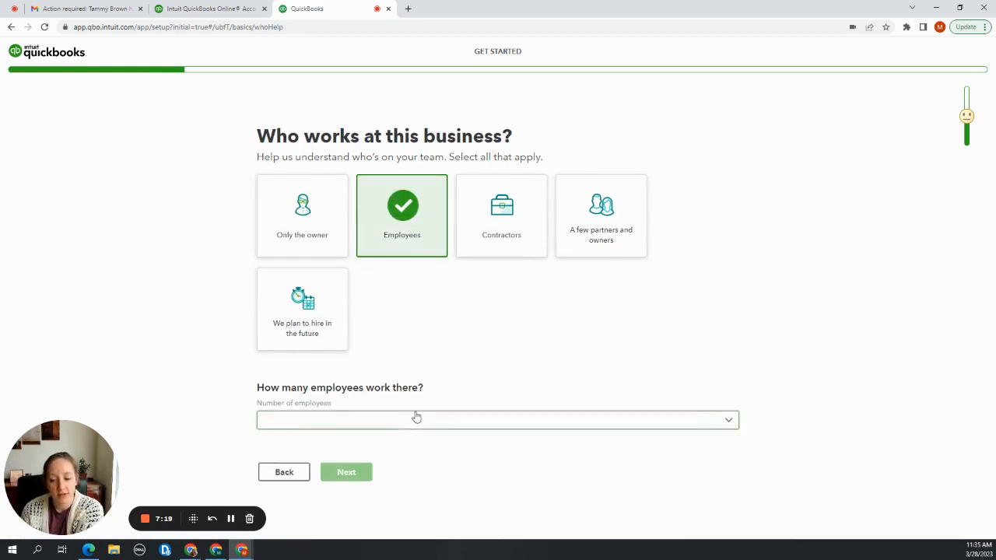
{"action": "left_click", "coordinate": [381, 256]}
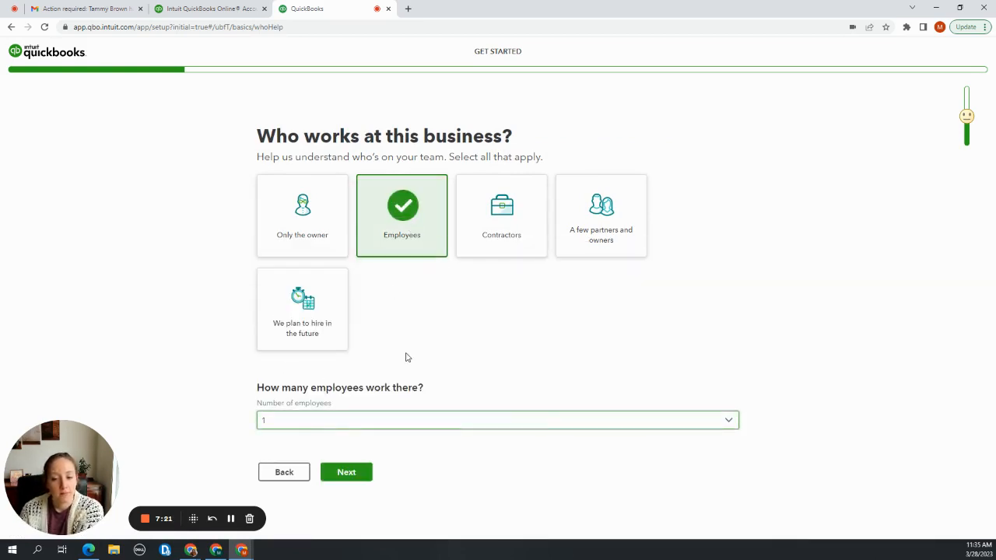
{"action": "left_click", "coordinate": [338, 480]}
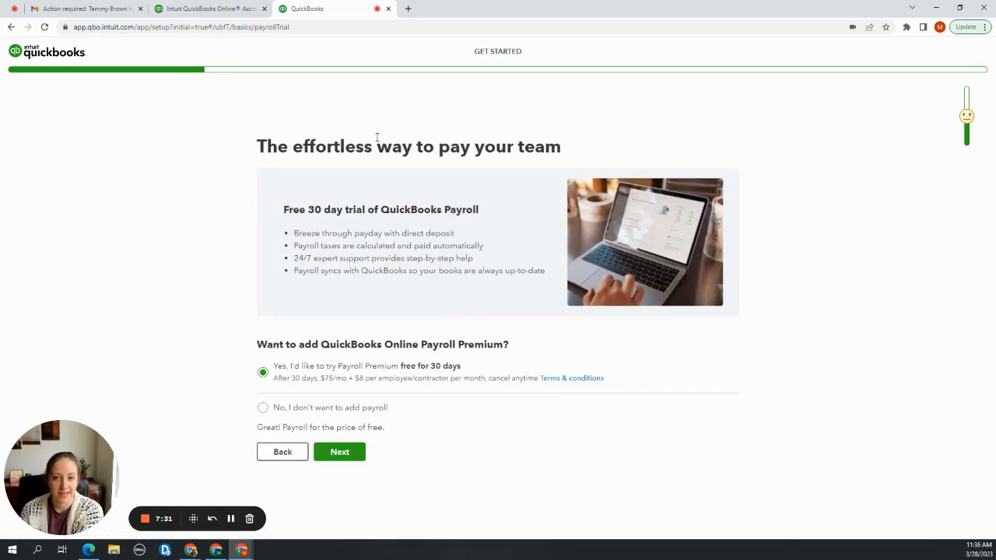
Decline adding QuickBooks Online Payroll Premium and skip the question about business apps
{"action": "left_click", "coordinate": [264, 408]}
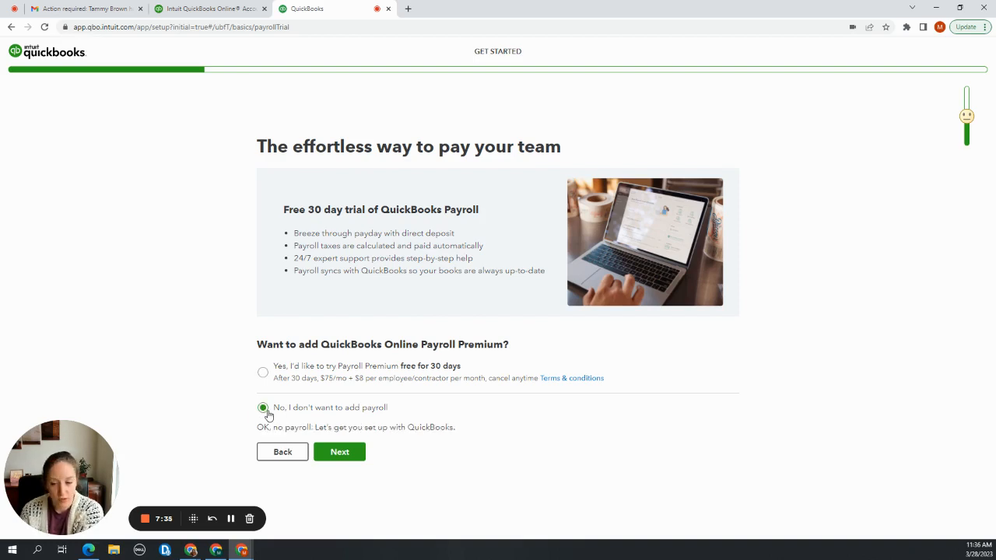
{"action": "left_click", "coordinate": [335, 457]}
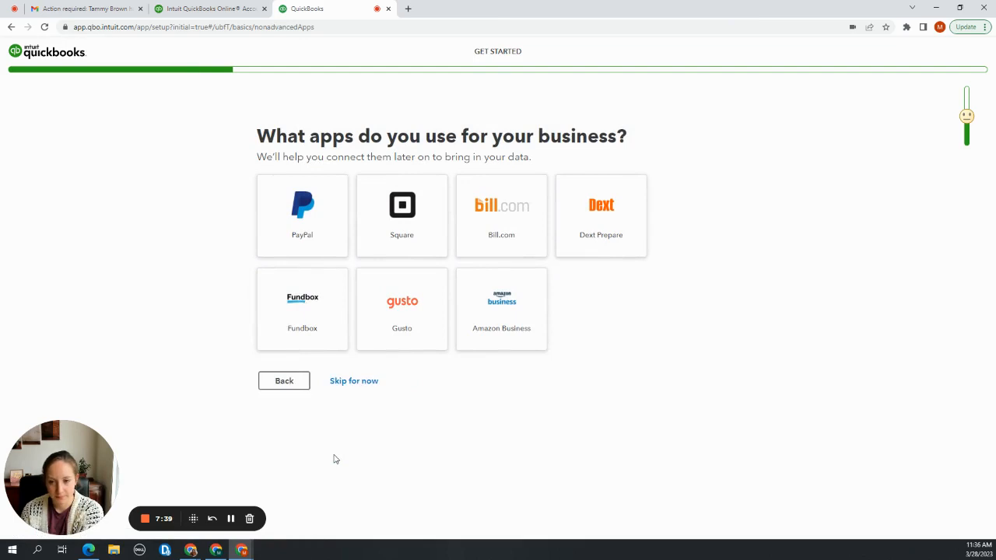
{"action": "left_click", "coordinate": [352, 425]}
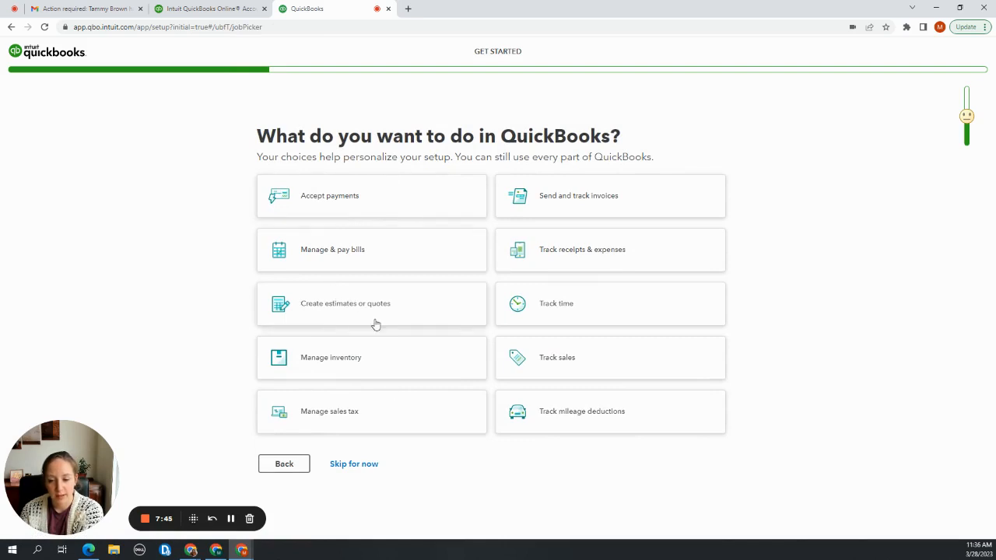
Check the instructor's e-mail for the "What do you want to do in QuickBooks?" question, select all ten options in QuickBooks and continue
{"action": "left_click", "coordinate": [97, 6]}
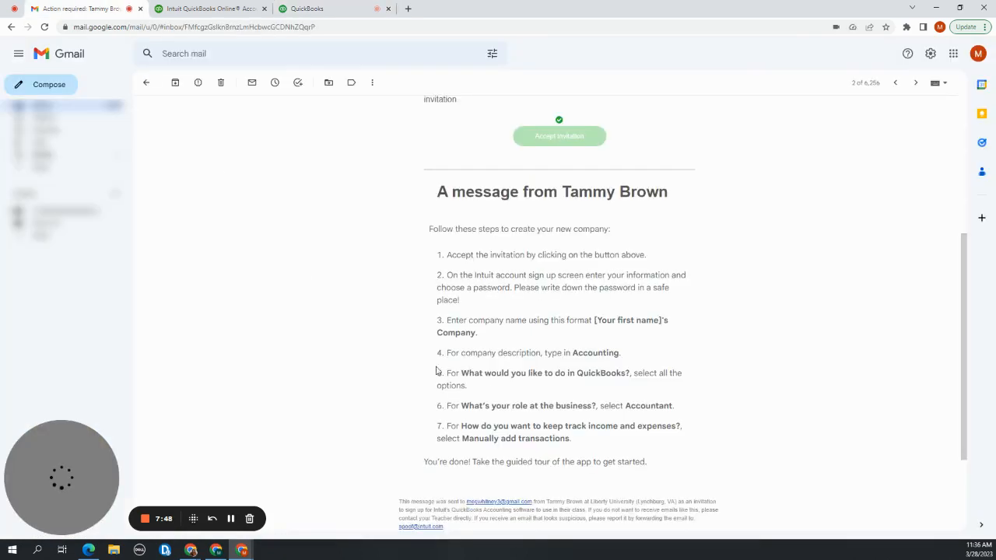
{"action": "left_click", "coordinate": [344, 8]}
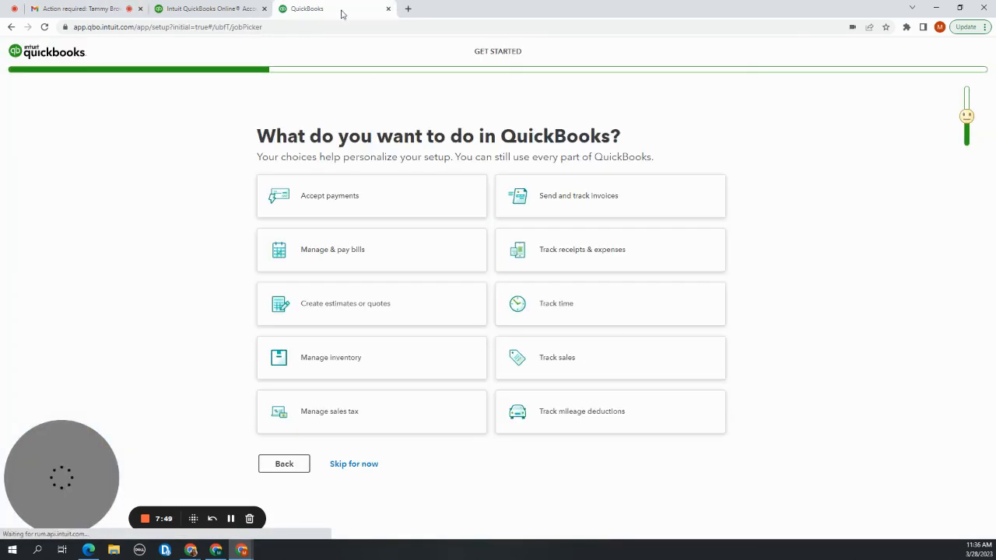
{"action": "left_click", "coordinate": [350, 209]}
{"action": "left_click", "coordinate": [558, 215]}
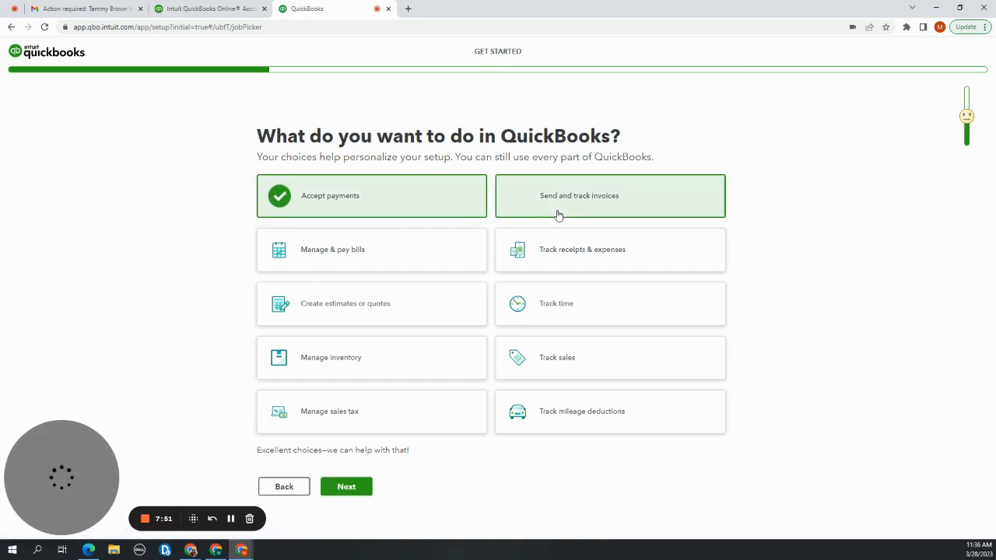
{"action": "left_click", "coordinate": [448, 260]}
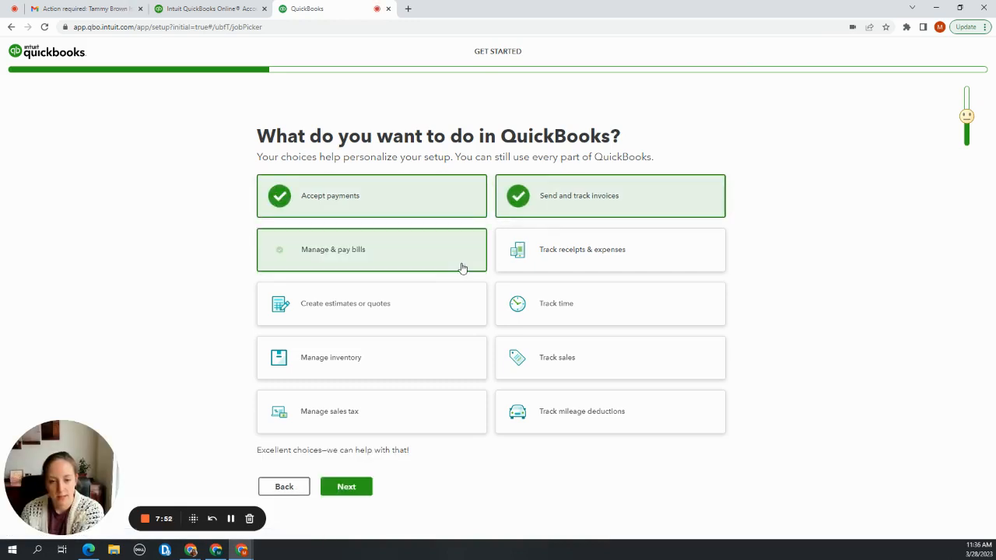
{"action": "left_click", "coordinate": [582, 268]}
{"action": "left_click", "coordinate": [576, 289]}
{"action": "left_click", "coordinate": [454, 311]}
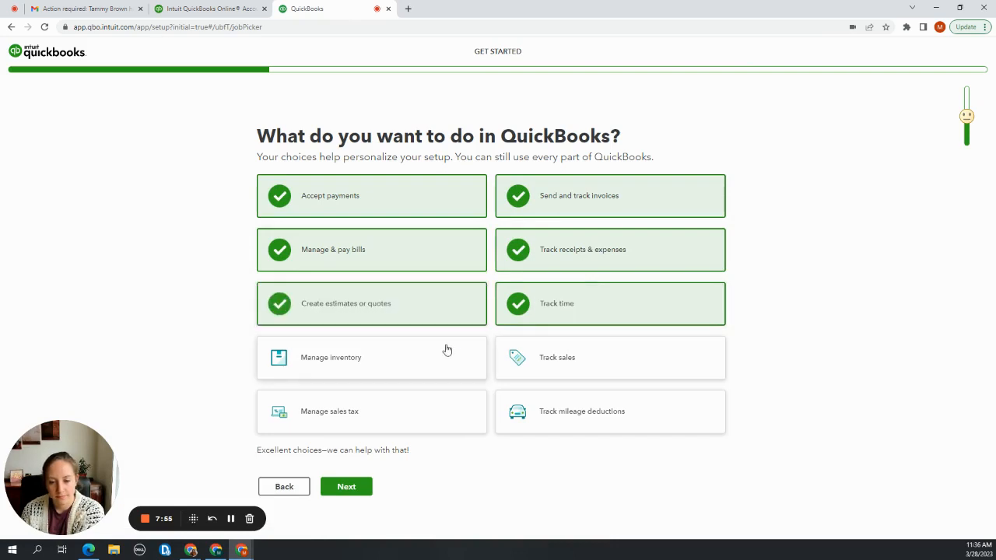
{"action": "left_click", "coordinate": [447, 352]}
{"action": "left_click", "coordinate": [552, 362]}
{"action": "left_click", "coordinate": [560, 413]}
{"action": "left_click", "coordinate": [438, 398]}
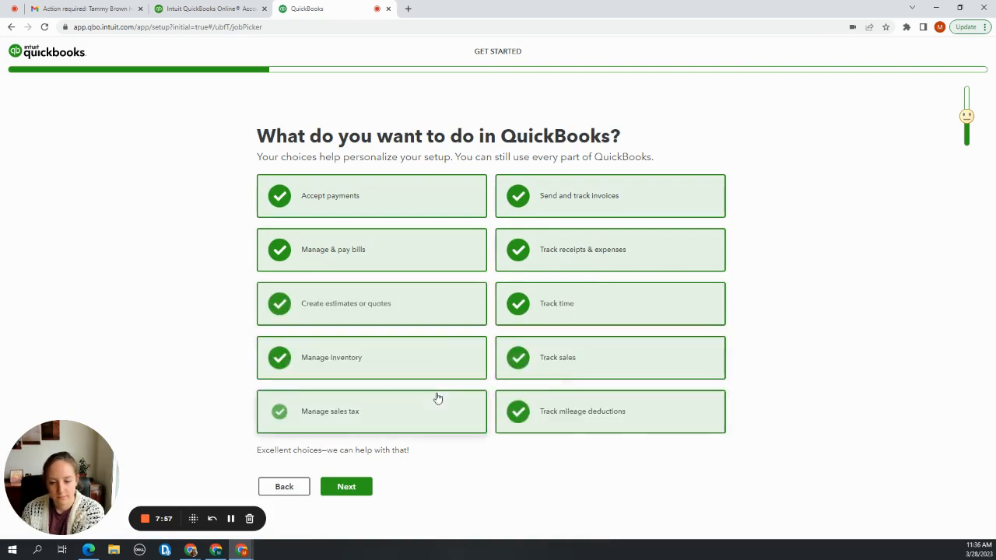
{"action": "left_click", "coordinate": [358, 494]}
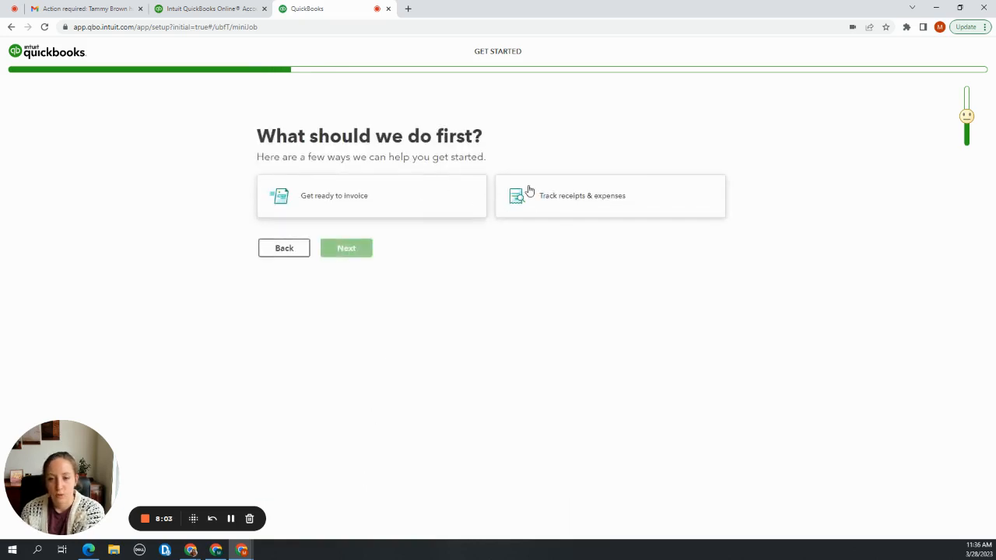
Choose "Track receipts & expenses" as the first thing to do and continue past the invoices and payment options introduction
{"action": "left_click", "coordinate": [589, 205]}
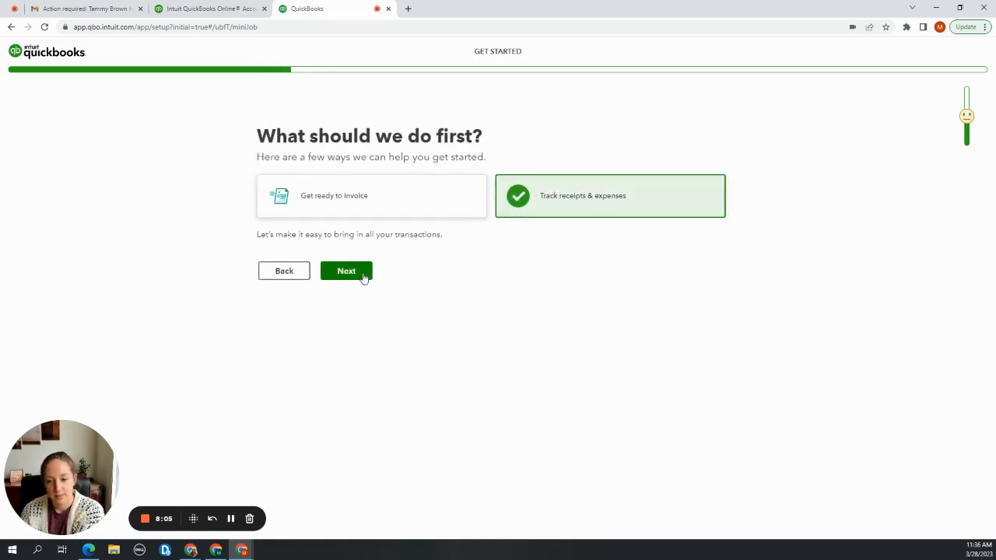
{"action": "left_click", "coordinate": [363, 277]}
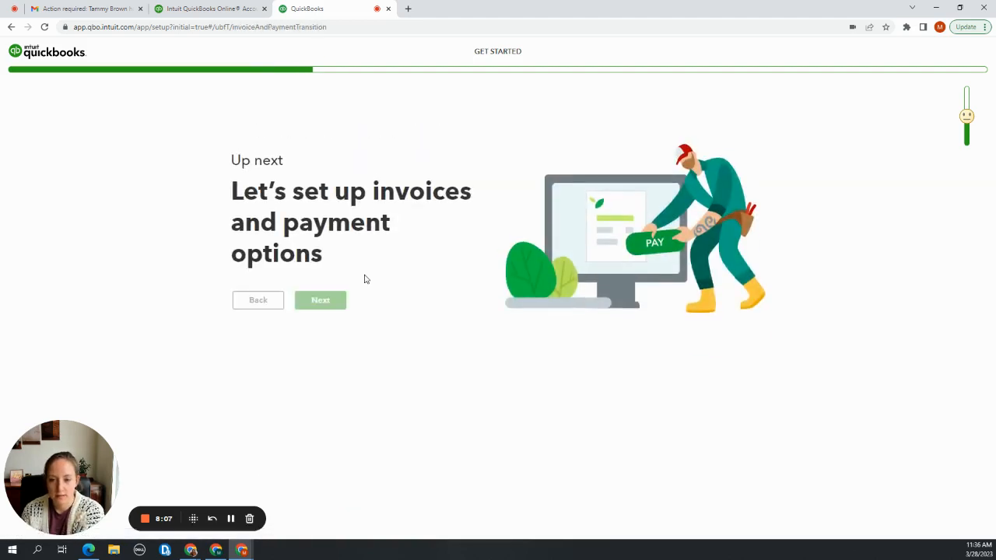
{"action": "left_click", "coordinate": [319, 304]}
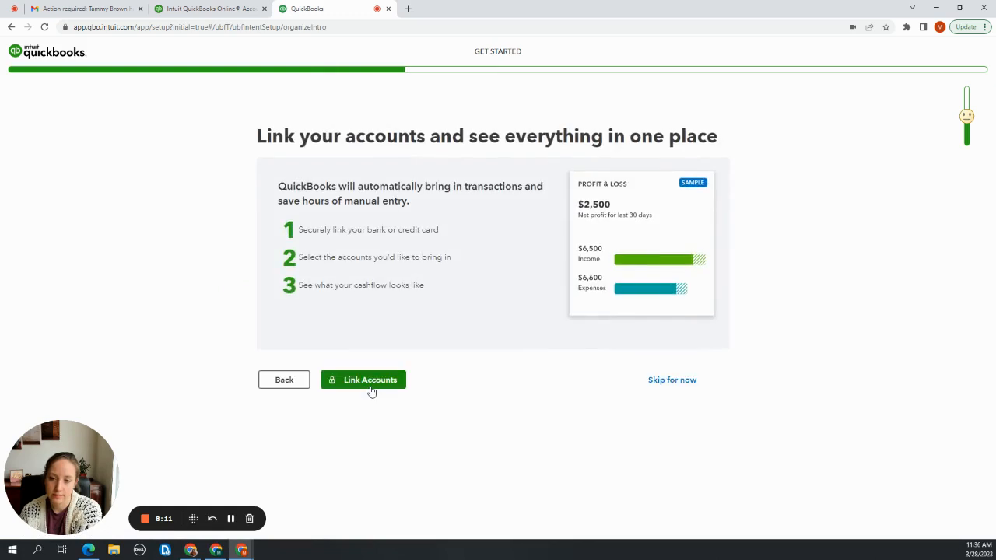
Skip linking accounts, finish the remaining setup pages and dismiss the welcome tour on the company dashboard
{"action": "left_click", "coordinate": [682, 382]}
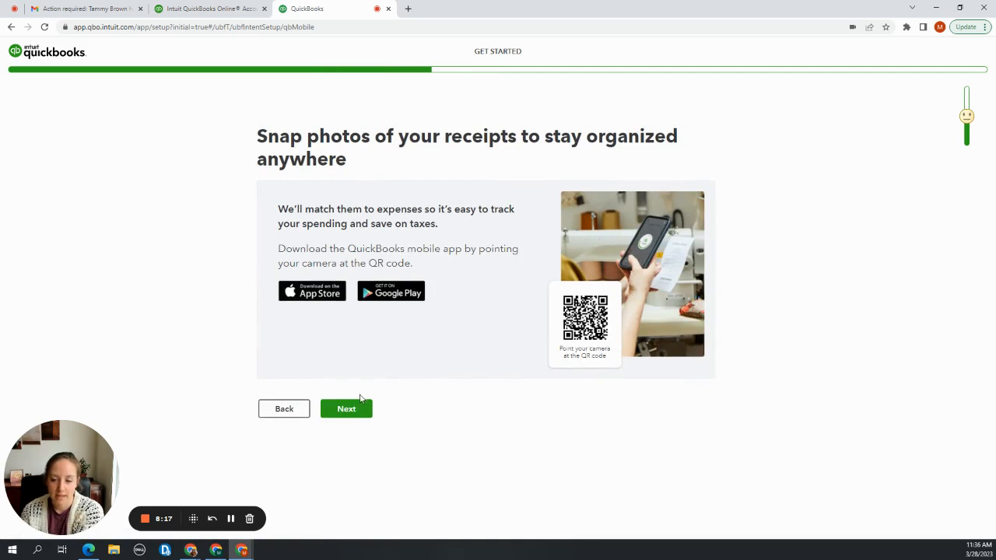
{"action": "left_click", "coordinate": [359, 408]}
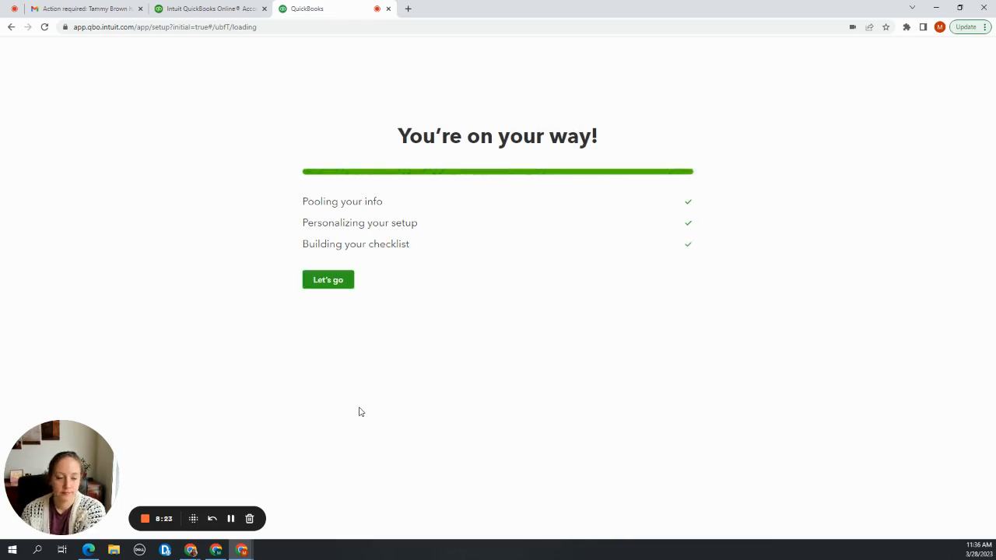
{"action": "left_click", "coordinate": [339, 284]}
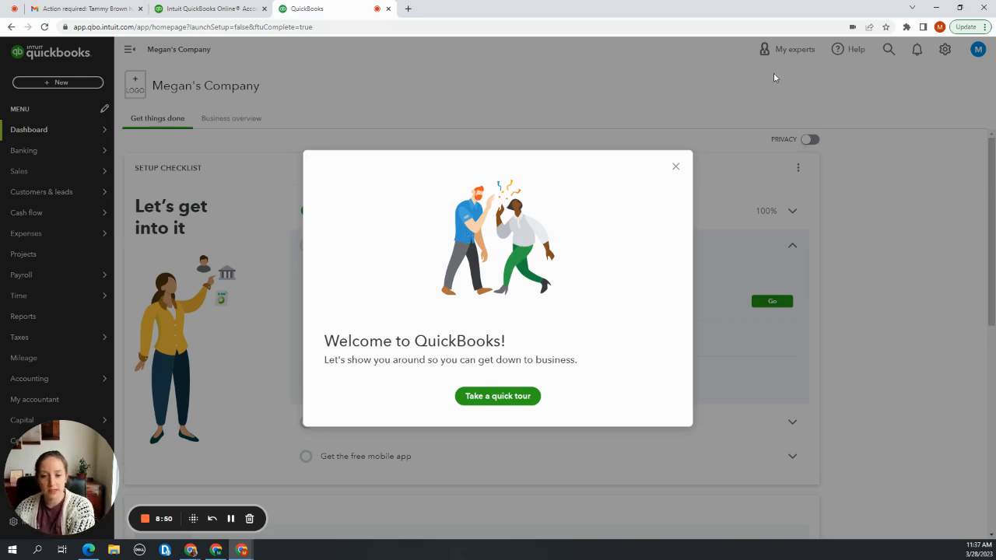
{"action": "left_click", "coordinate": [675, 166]}
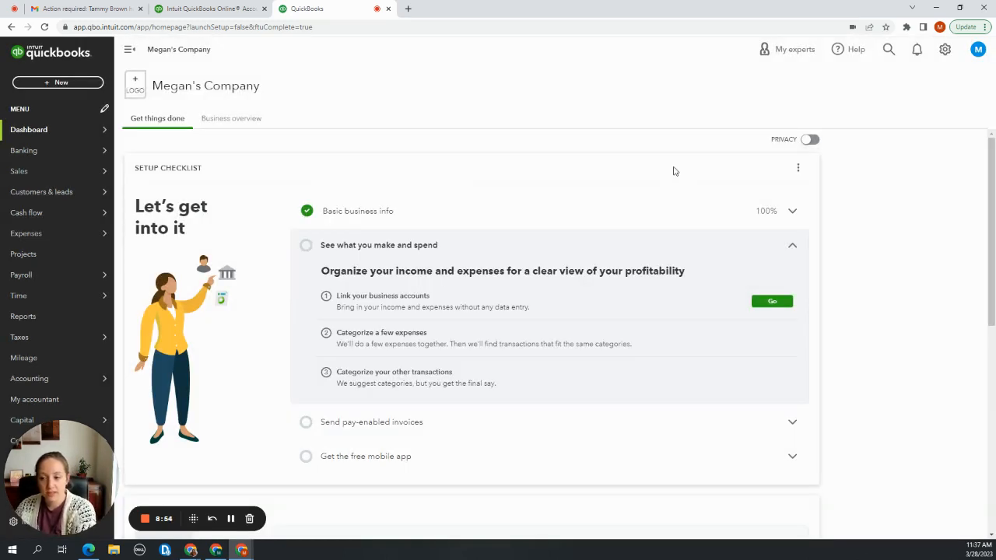
Switch the new company from Accountant view to Business view
{"action": "left_click", "coordinate": [946, 52]}
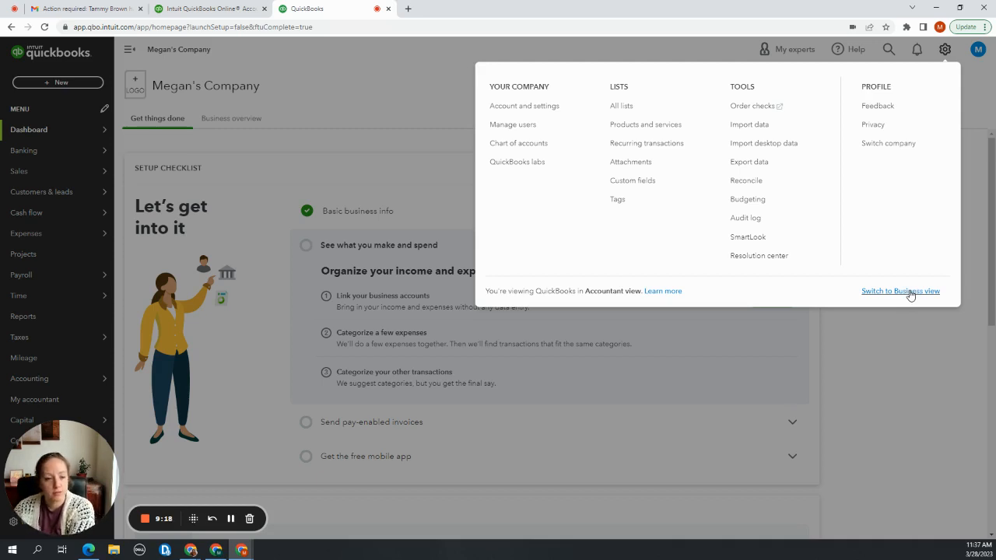
{"action": "left_click", "coordinate": [911, 293]}
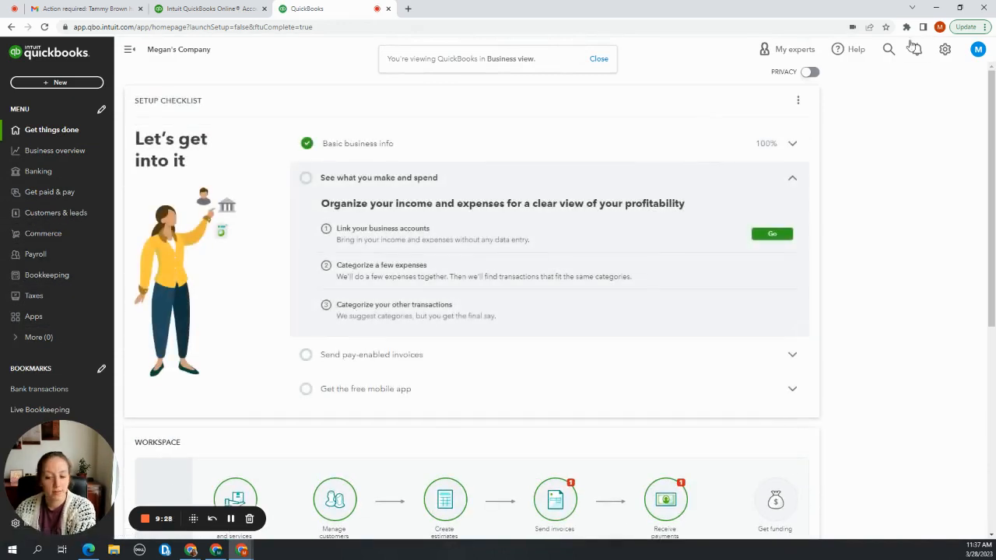
Switch the company from Business view back to Accountant view
{"action": "left_click", "coordinate": [935, 55]}
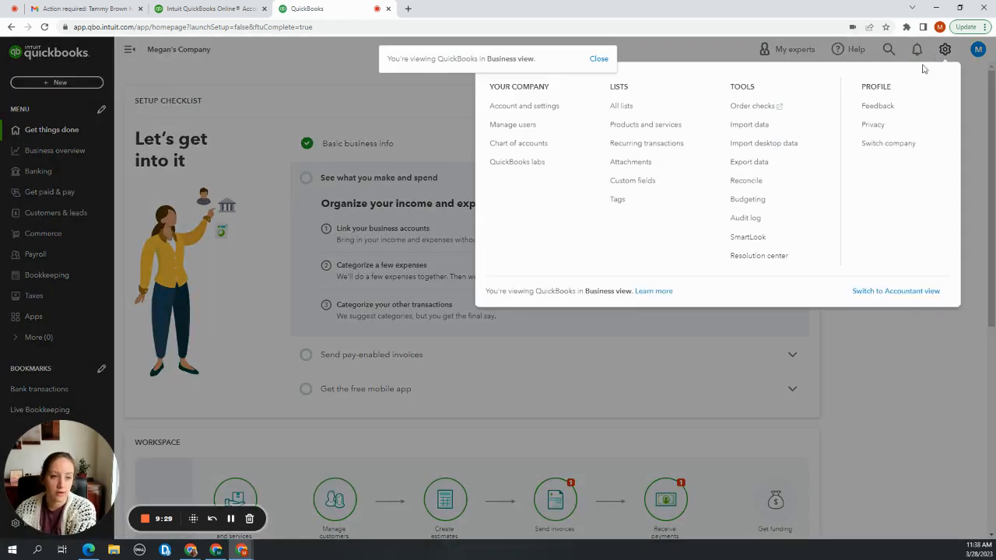
{"action": "left_click", "coordinate": [888, 292]}
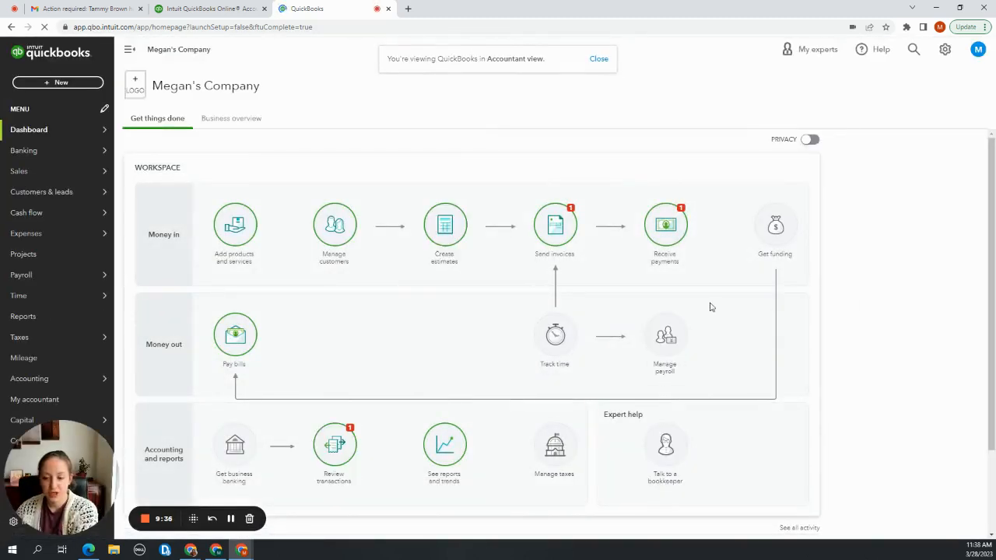
Open Account and settings, review the company name, type, contact and address sections, and return to the dashboard
{"action": "left_click", "coordinate": [945, 50]}
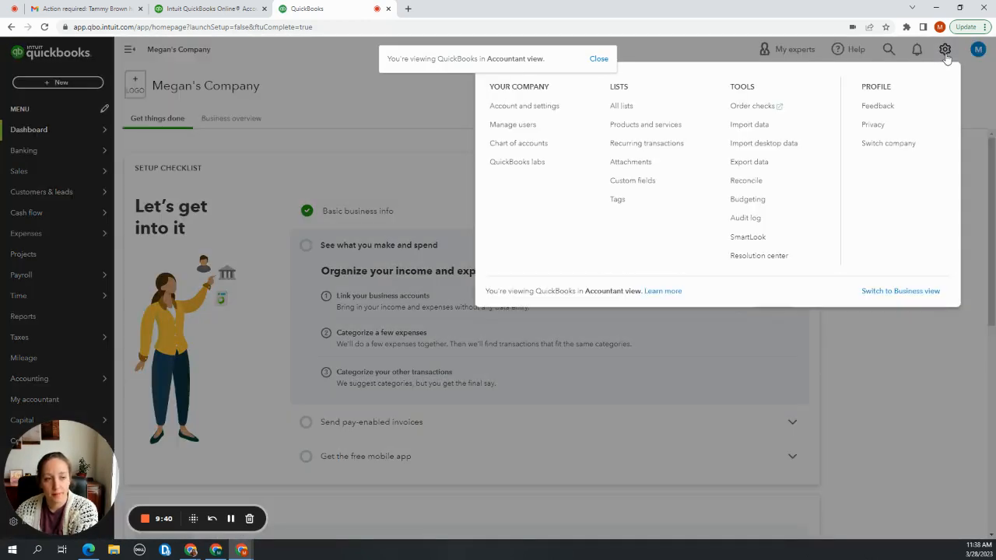
{"action": "left_click", "coordinate": [521, 115]}
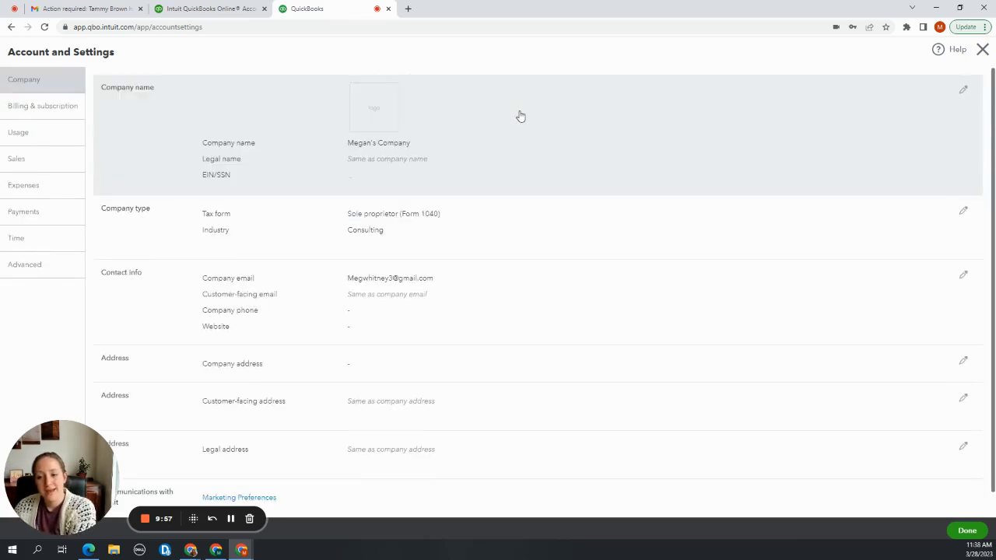
{"action": "scroll", "coordinate": [551, 195], "scroll_direction": "down", "scroll_amount": 1}
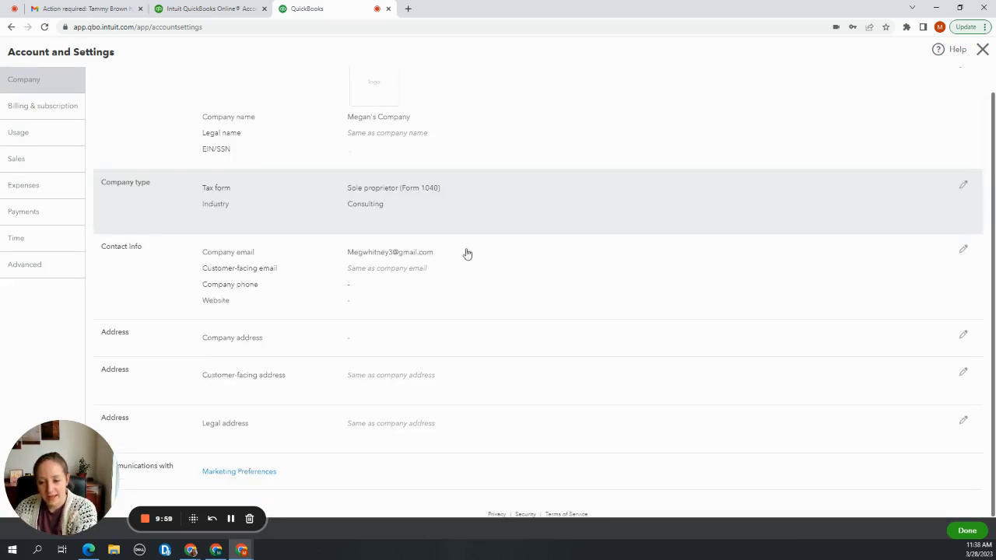
{"action": "scroll", "coordinate": [350, 373], "scroll_direction": "up", "scroll_amount": 1}
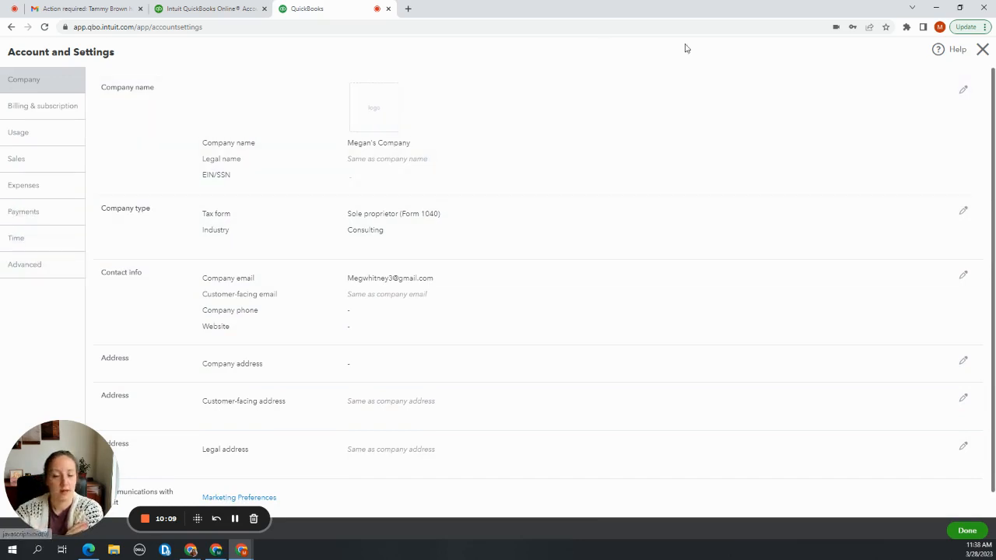
{"action": "left_click", "coordinate": [982, 49]}
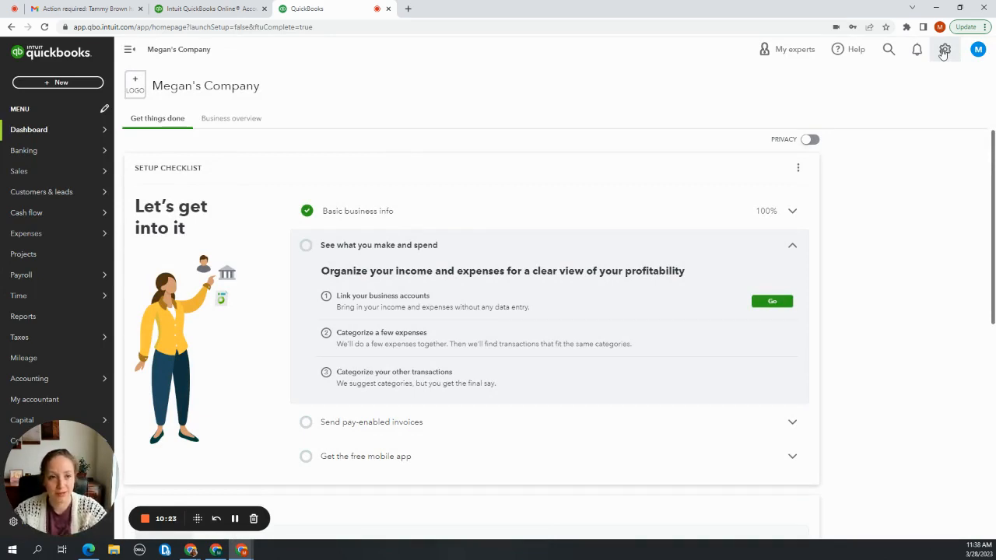
Bring up the company-wide search with its search tips and dismiss it
{"action": "left_click", "coordinate": [892, 55]}
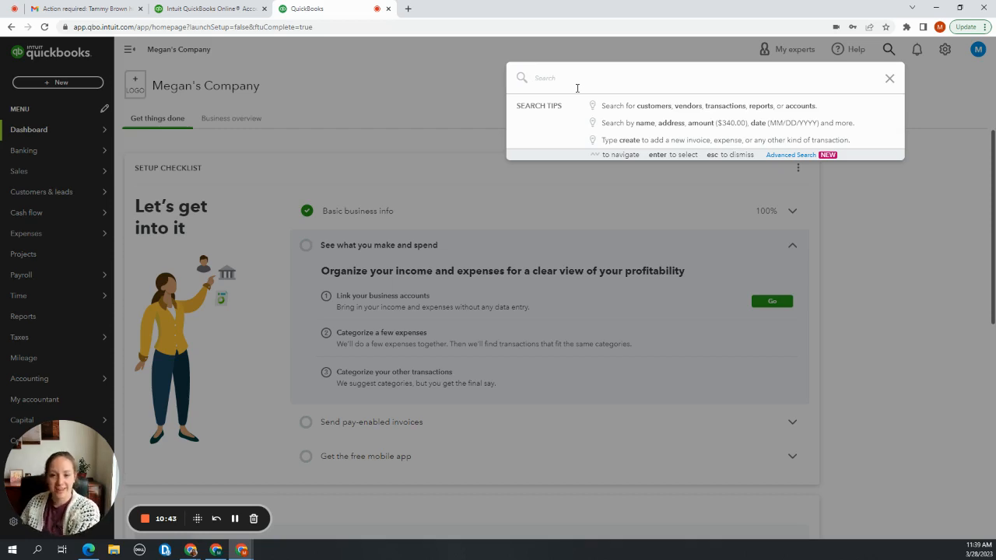
{"action": "left_click", "coordinate": [476, 74]}
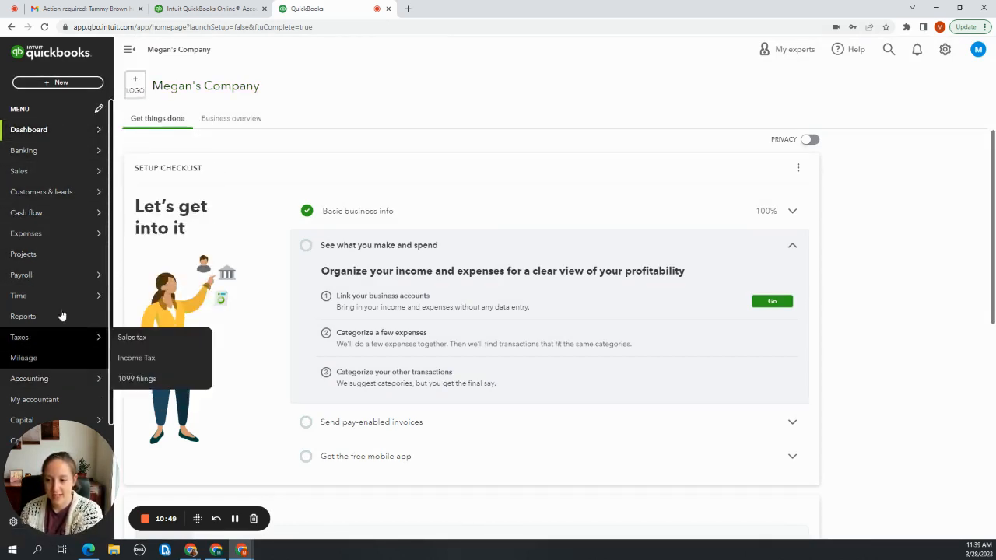
Examine the kinds of new transactions available for customers, vendors, employees and other, and close the list
{"action": "mouse_move", "coordinate": [84, 150]}
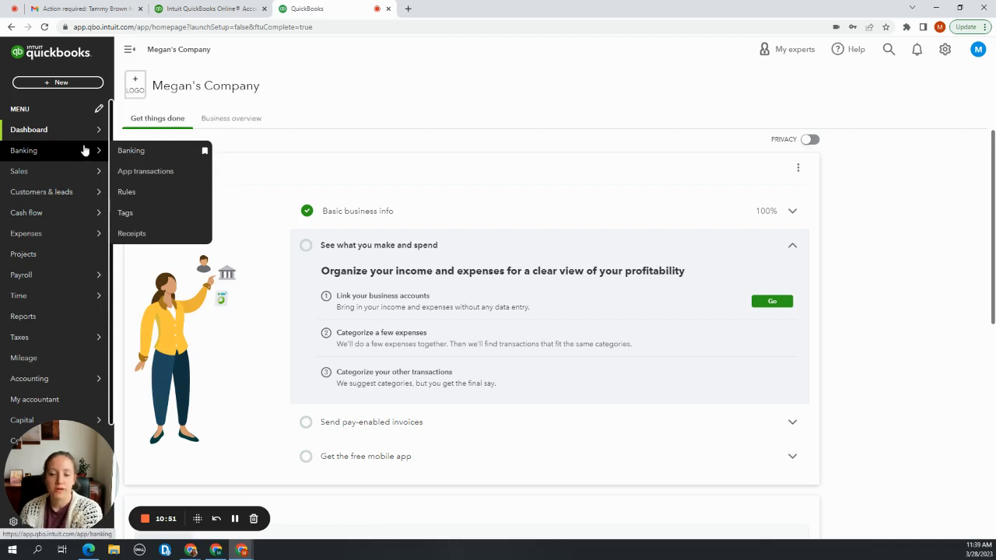
{"action": "mouse_move", "coordinate": [81, 132]}
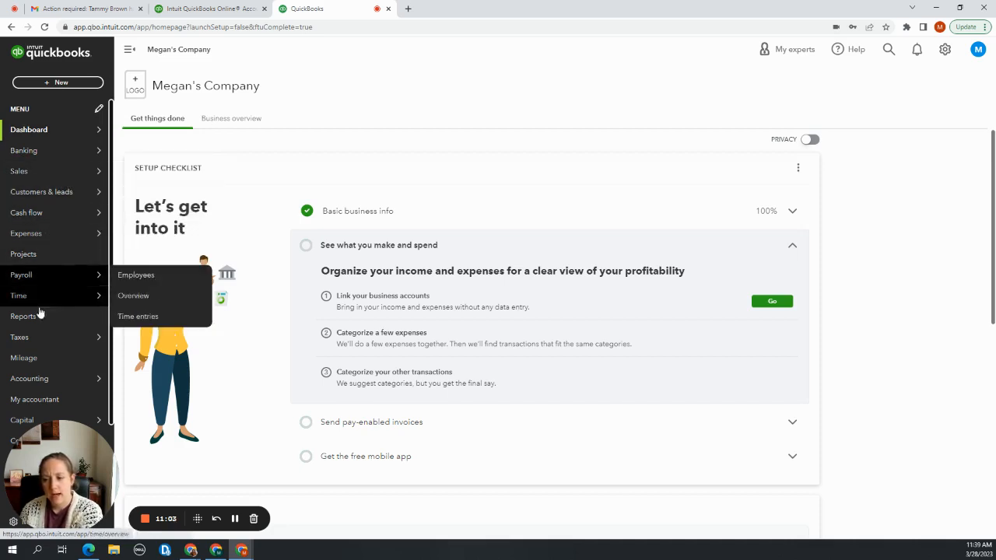
{"action": "mouse_move", "coordinate": [35, 382]}
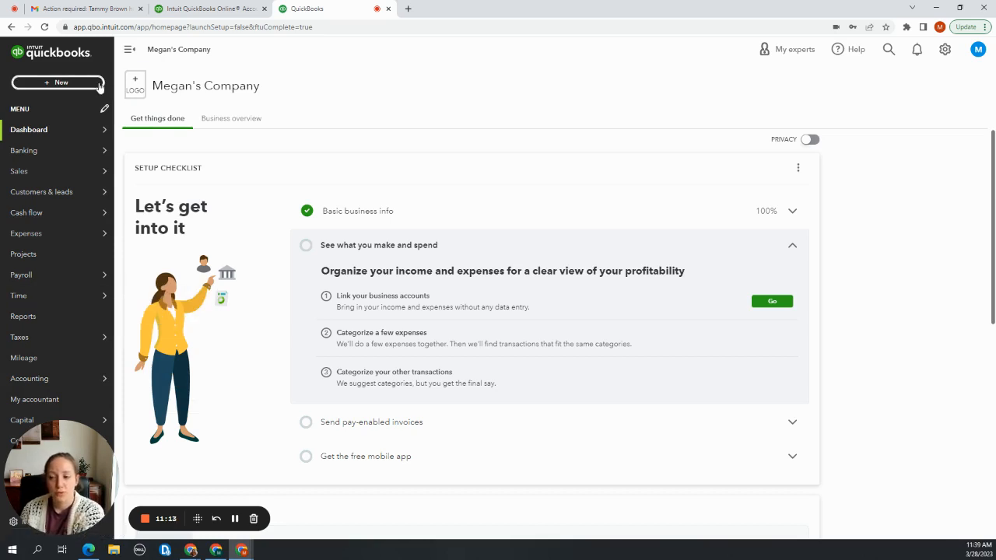
{"action": "left_click", "coordinate": [59, 83]}
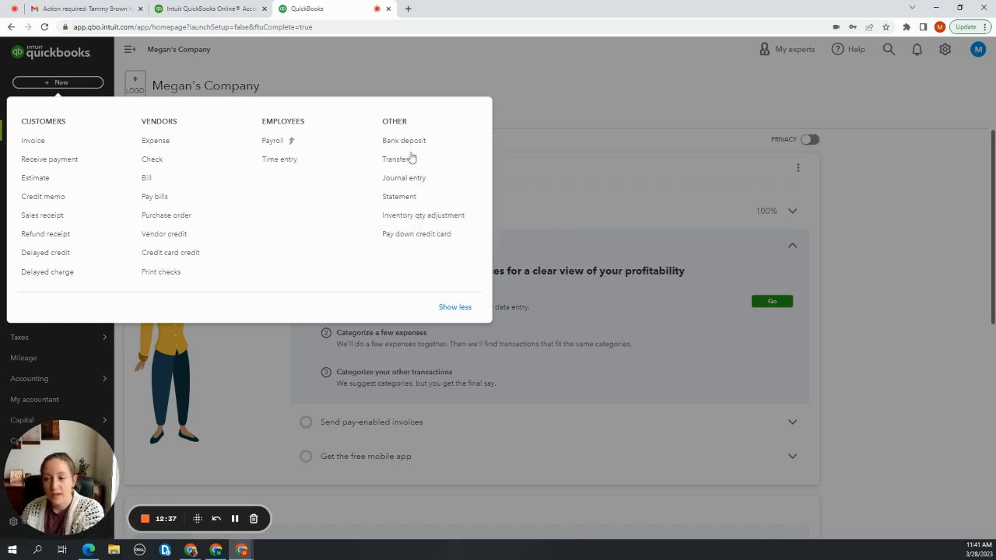
{"action": "left_click", "coordinate": [485, 77]}
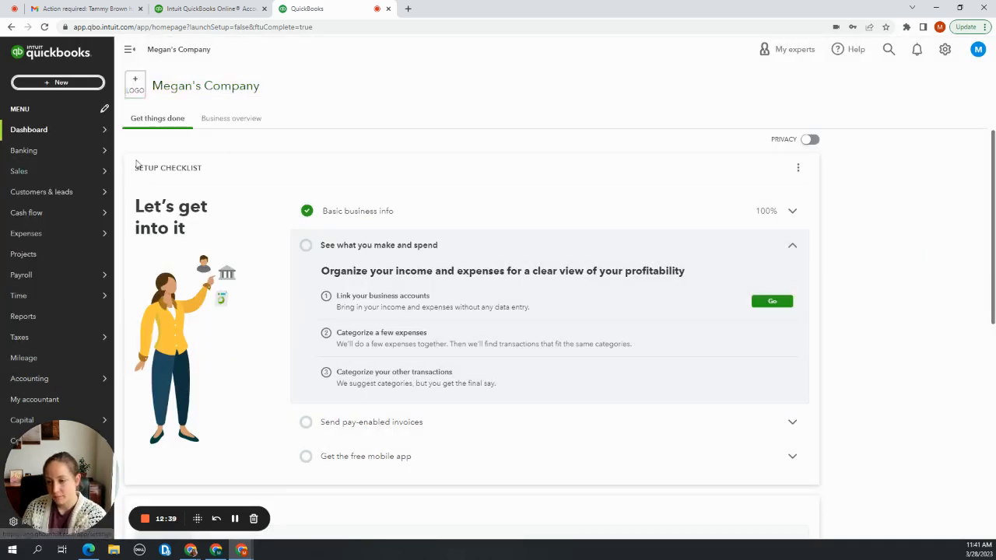
Open the company's Chart of Accounts and examine the preset accounts, their types and detail types
{"action": "mouse_move", "coordinate": [58, 298]}
{"action": "mouse_move", "coordinate": [68, 379]}
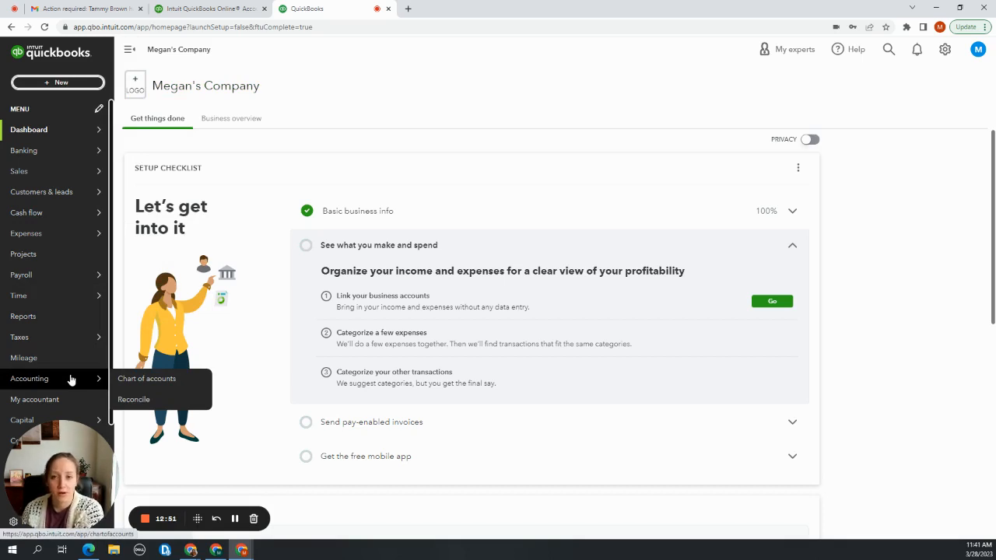
{"action": "left_click", "coordinate": [147, 379]}
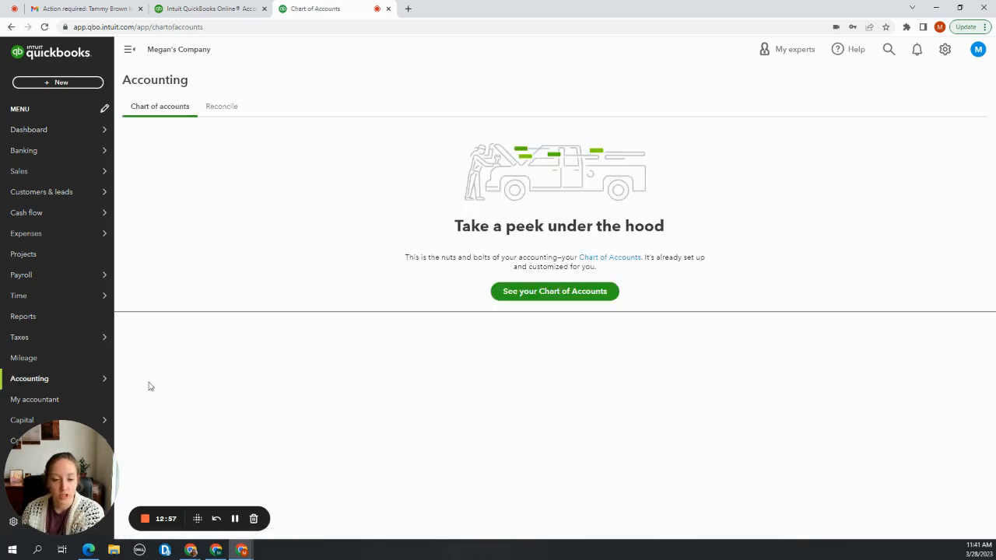
{"action": "left_click", "coordinate": [526, 299]}
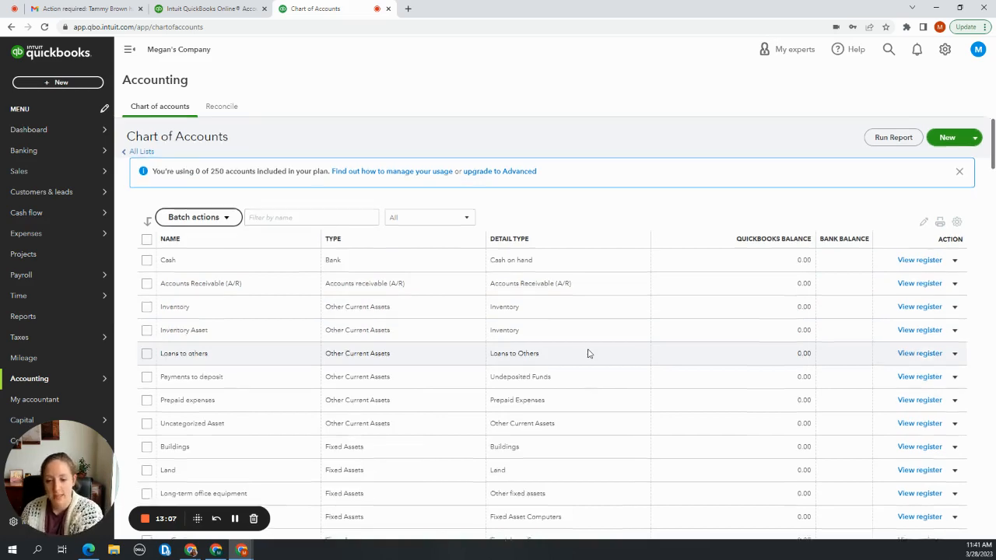
{"action": "scroll", "coordinate": [588, 353], "scroll_direction": "down", "scroll_amount": 5}
{"action": "scroll", "coordinate": [588, 353], "scroll_direction": "down", "scroll_amount": 4}
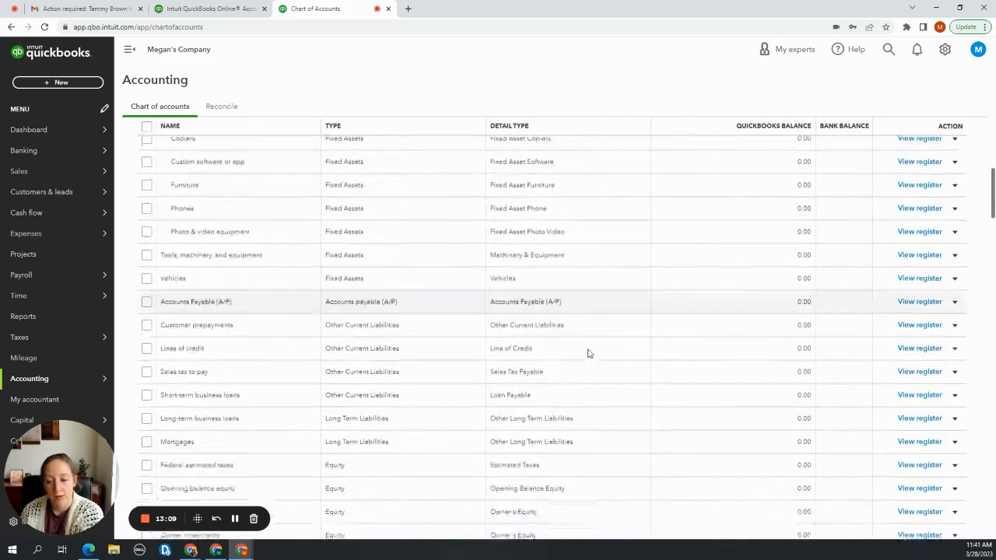
{"action": "scroll", "coordinate": [589, 353], "scroll_direction": "down", "scroll_amount": 1}
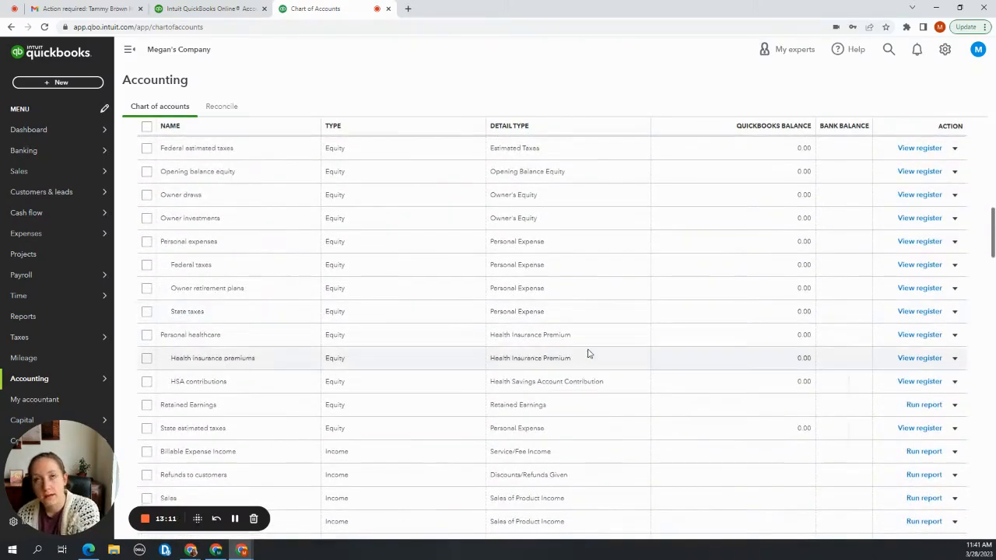
{"action": "scroll", "coordinate": [588, 353], "scroll_direction": "down", "scroll_amount": 8}
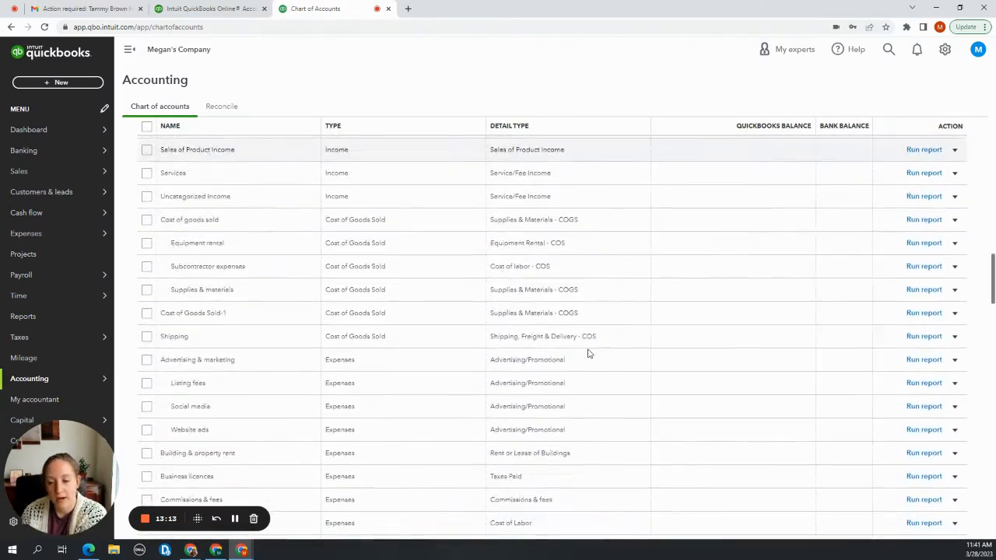
{"action": "scroll", "coordinate": [588, 353], "scroll_direction": "down", "scroll_amount": 3}
{"action": "scroll", "coordinate": [588, 353], "scroll_direction": "down", "scroll_amount": 7}
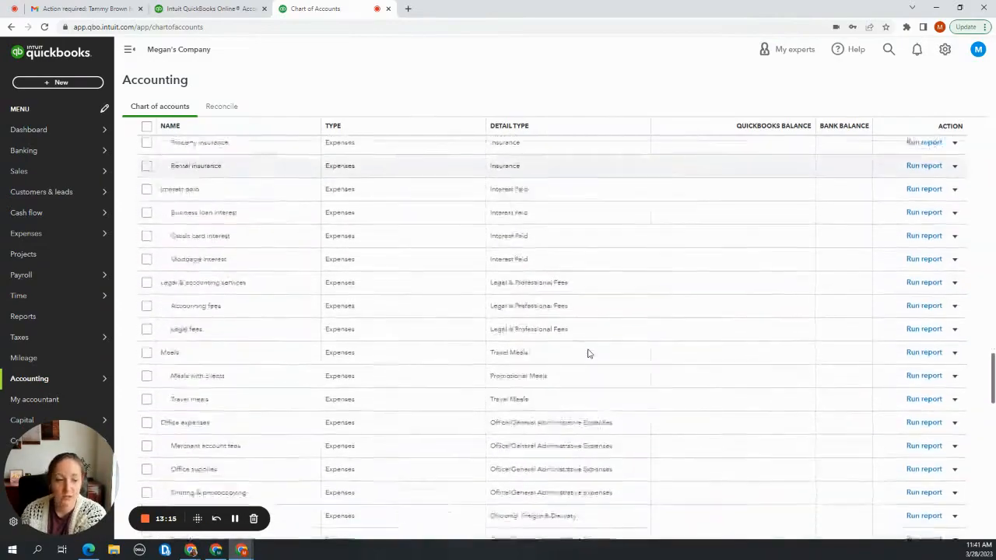
{"action": "scroll", "coordinate": [589, 353], "scroll_direction": "down", "scroll_amount": 5}
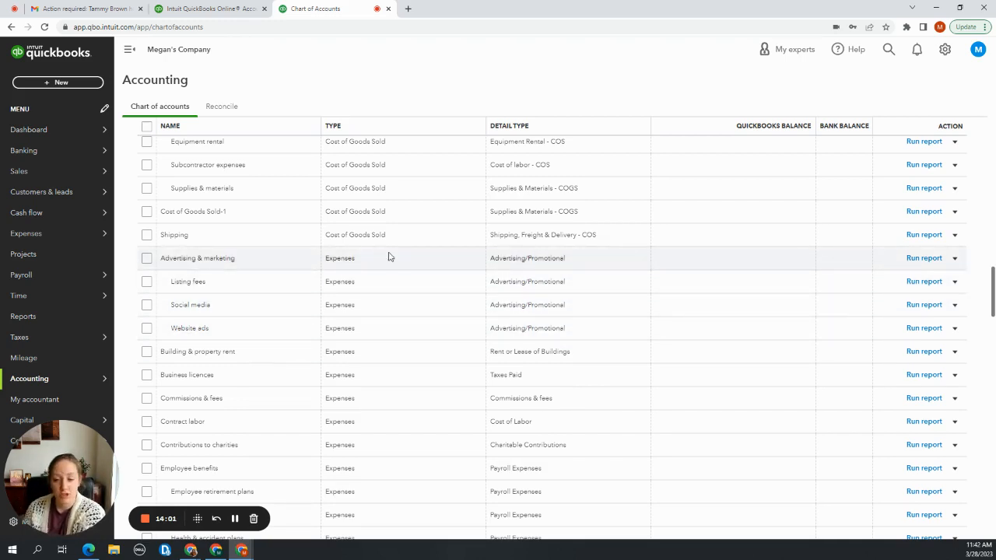
{"action": "scroll", "coordinate": [343, 255], "scroll_direction": "up", "scroll_amount": 4}
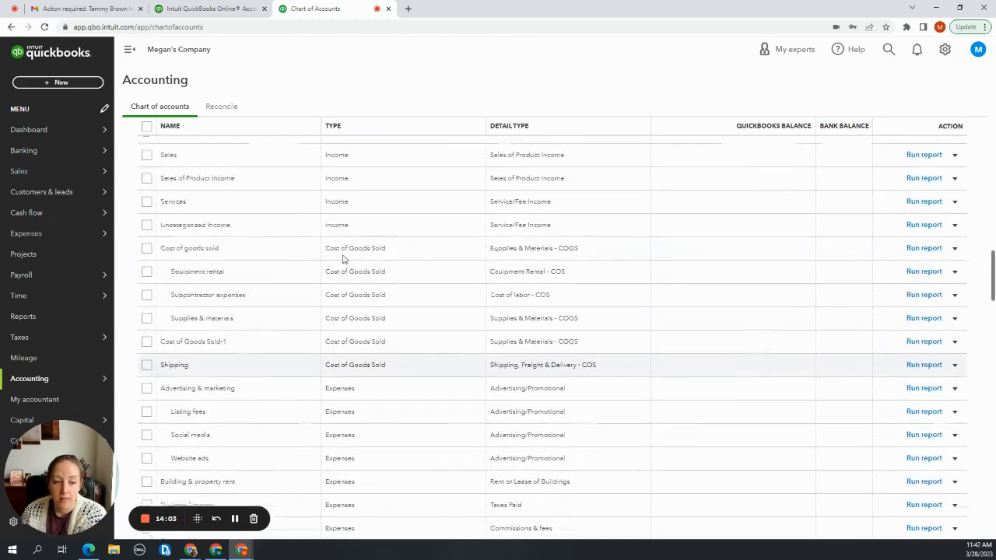
{"action": "scroll", "coordinate": [343, 259], "scroll_direction": "up", "scroll_amount": 15}
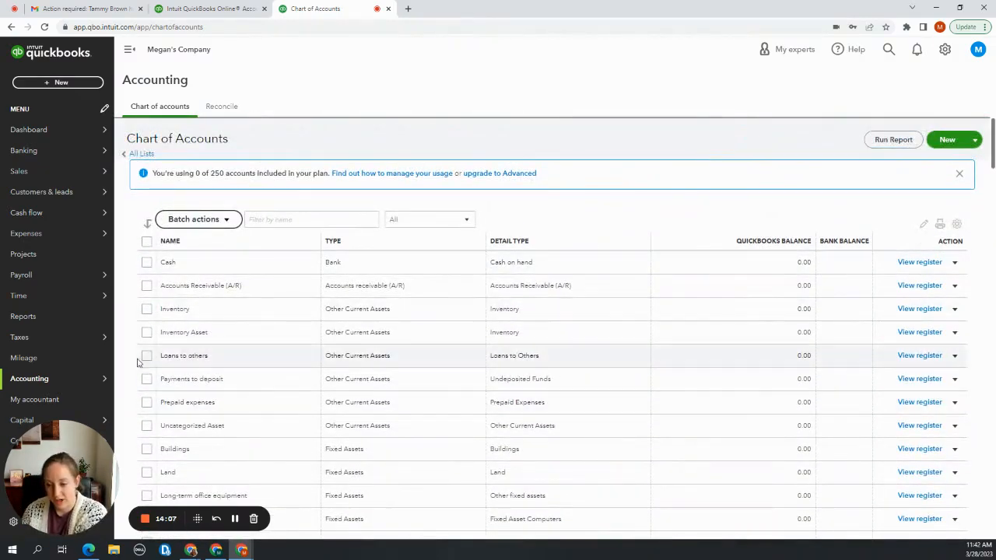
Open Reconcile, get past its introduction and look through the accounts available to reconcile, keeping Cash selected
{"action": "mouse_move", "coordinate": [81, 378]}
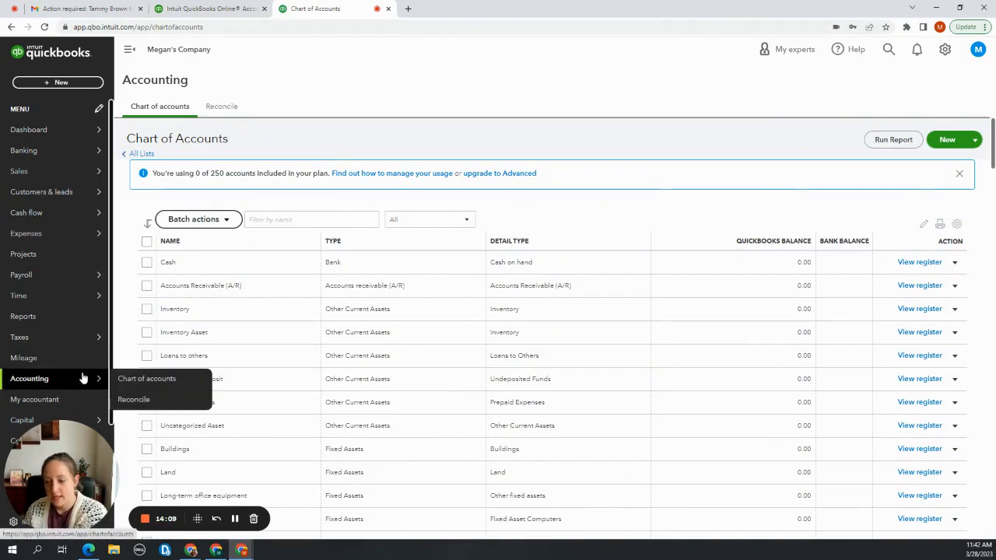
{"action": "left_click", "coordinate": [144, 405]}
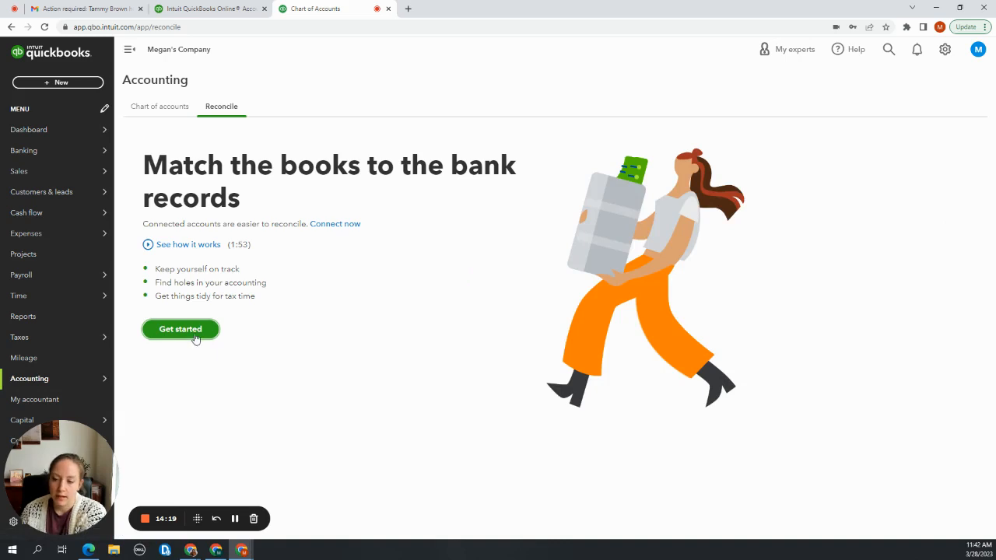
{"action": "left_click", "coordinate": [187, 331]}
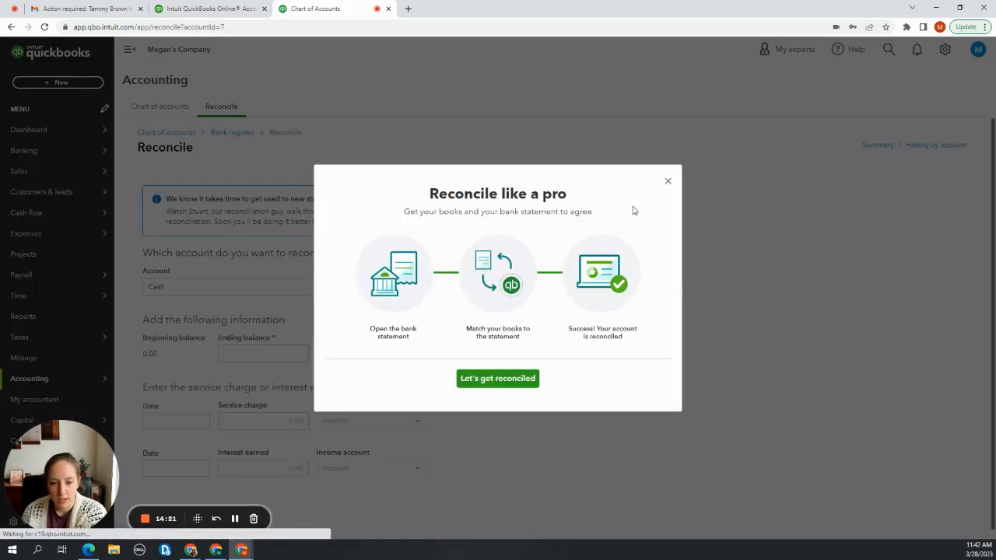
{"action": "left_click", "coordinate": [668, 181]}
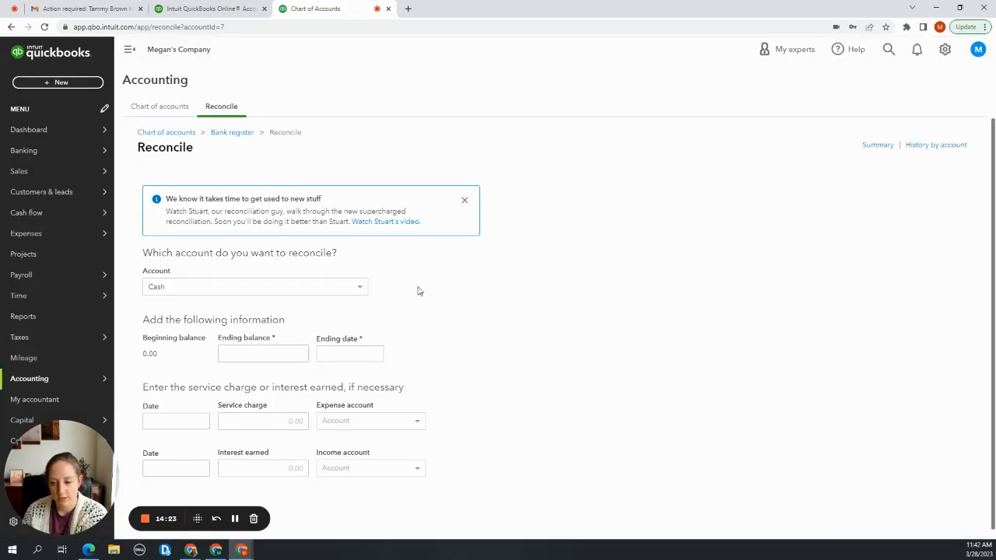
{"action": "left_click", "coordinate": [326, 287]}
{"action": "scroll", "coordinate": [294, 335], "scroll_direction": "down", "scroll_amount": 3}
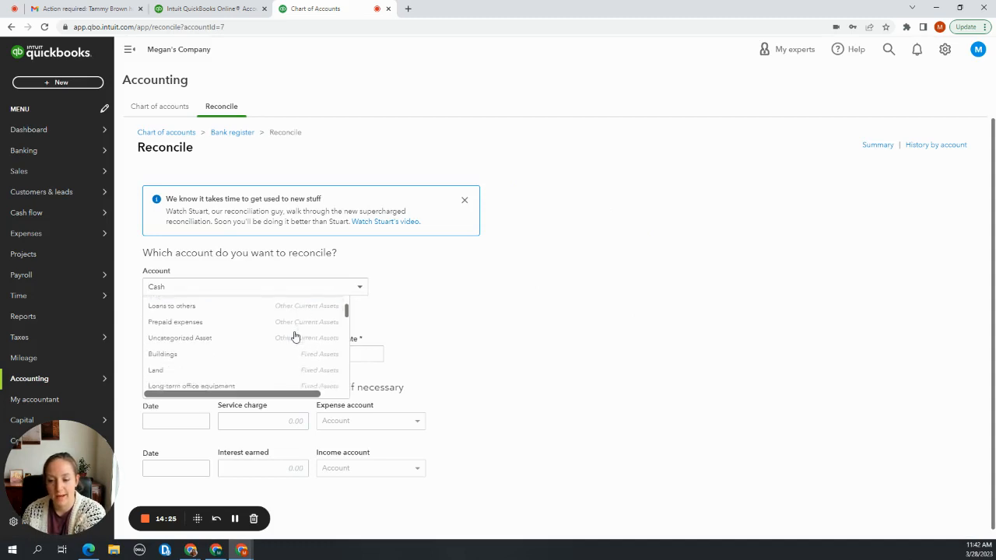
{"action": "scroll", "coordinate": [294, 334], "scroll_direction": "up", "scroll_amount": 3}
{"action": "left_click", "coordinate": [465, 349]}
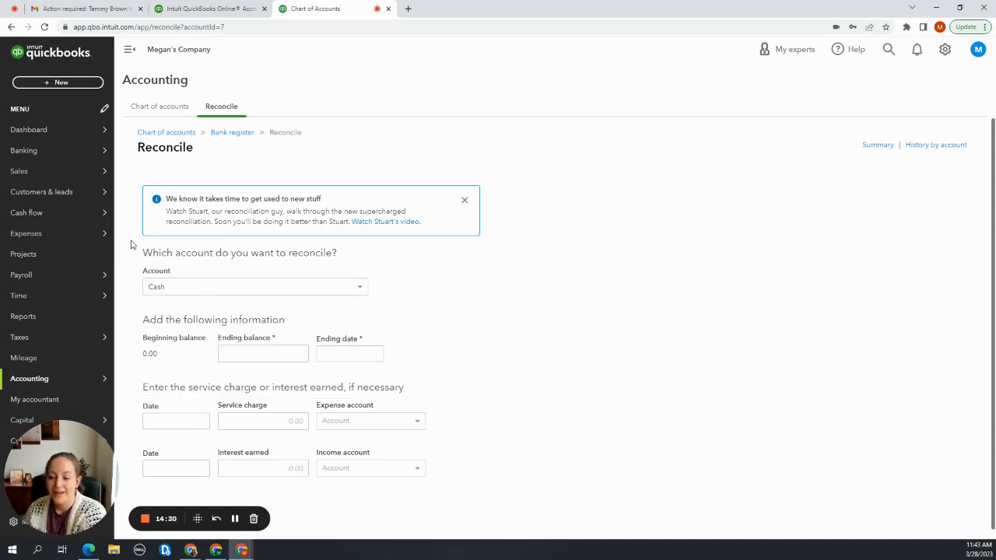
Open the Banking page and look over the pages offered under Sales and Expenses
{"action": "mouse_move", "coordinate": [67, 180]}
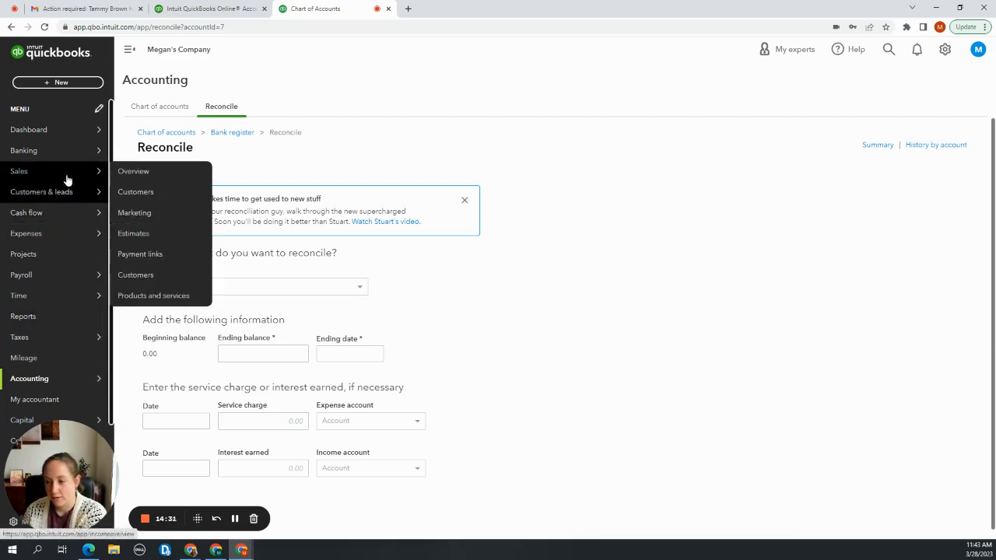
{"action": "mouse_move", "coordinate": [73, 161]}
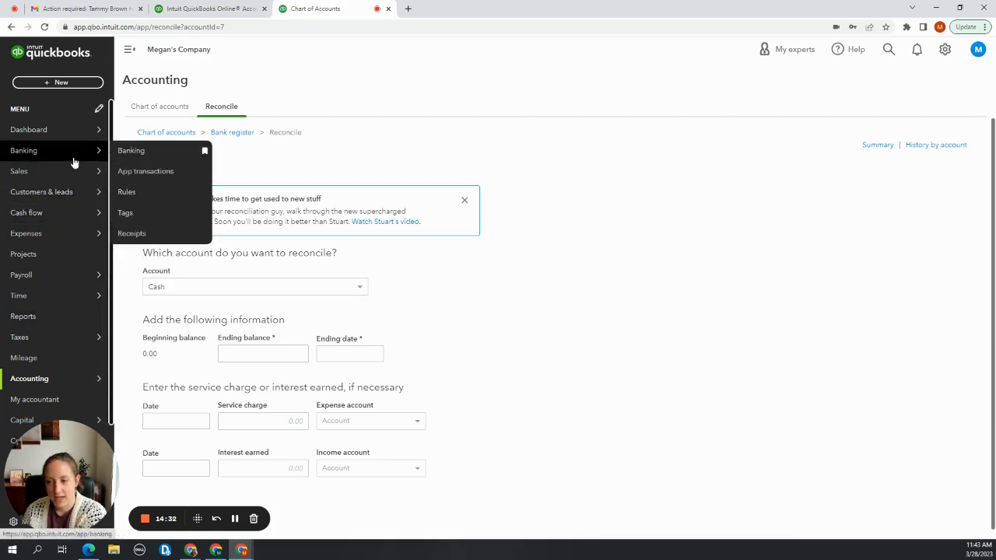
{"action": "left_click", "coordinate": [164, 154]}
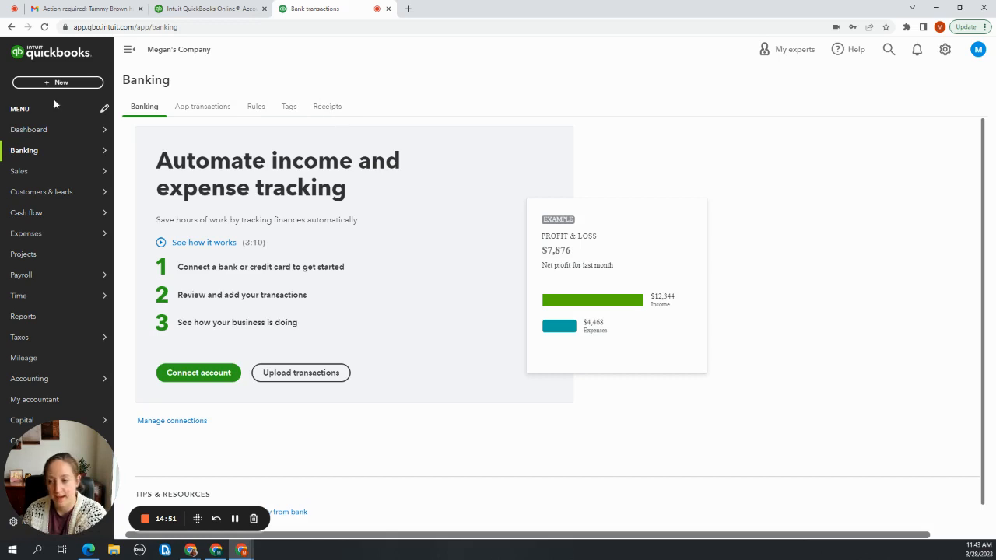
{"action": "mouse_move", "coordinate": [40, 173]}
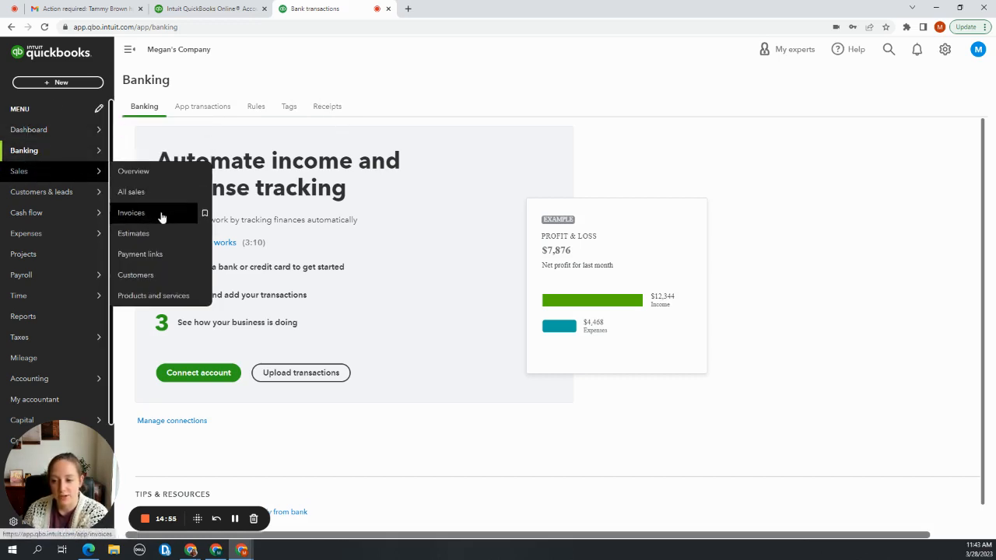
{"action": "mouse_move", "coordinate": [82, 236]}
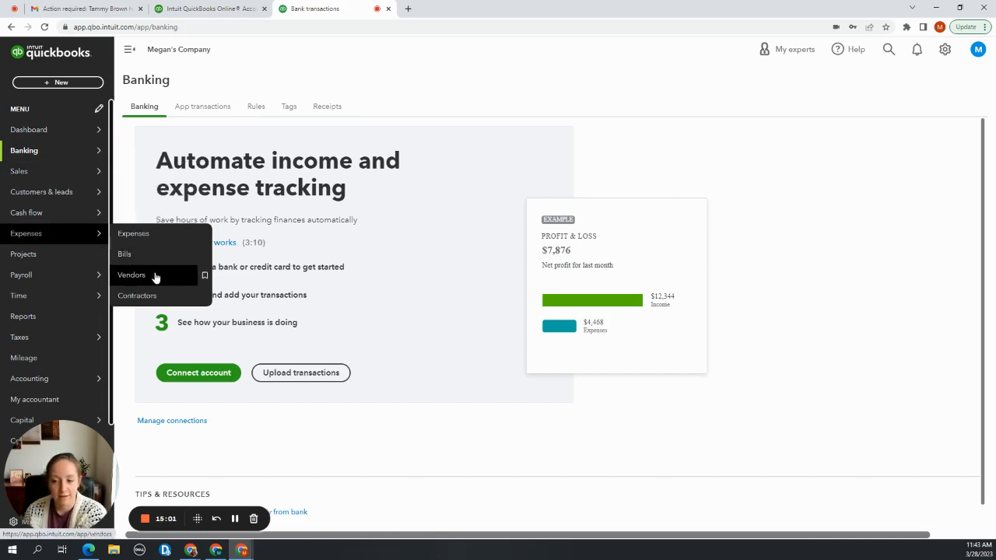
{"action": "mouse_move", "coordinate": [82, 172]}
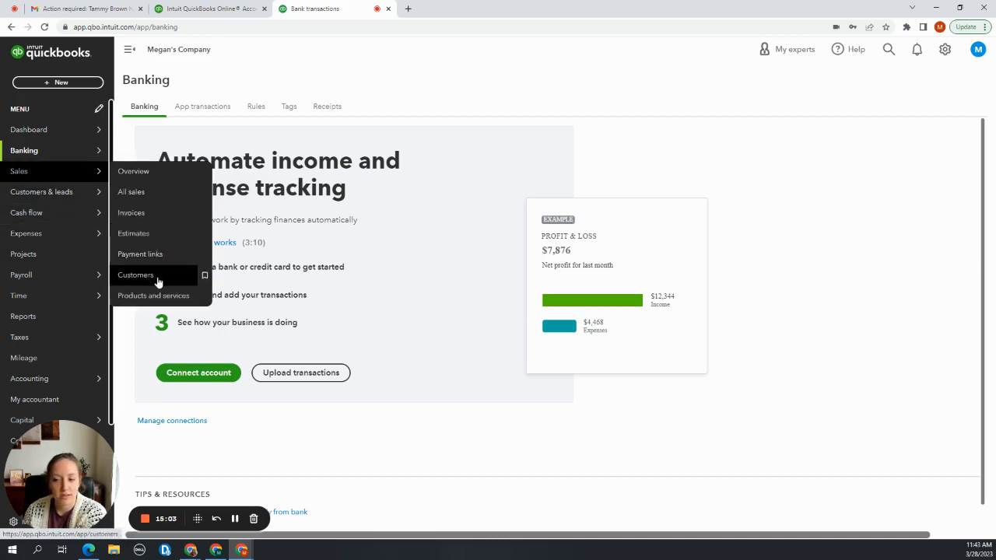